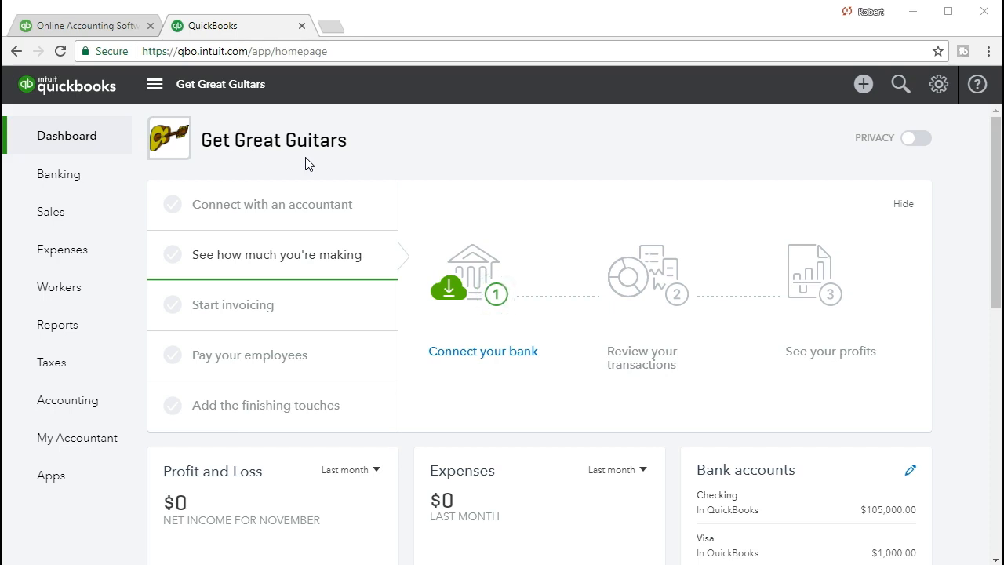
# Find the Balance Sheet report by searching the reports for "bal" and open it
pyautogui.click(98, 336)
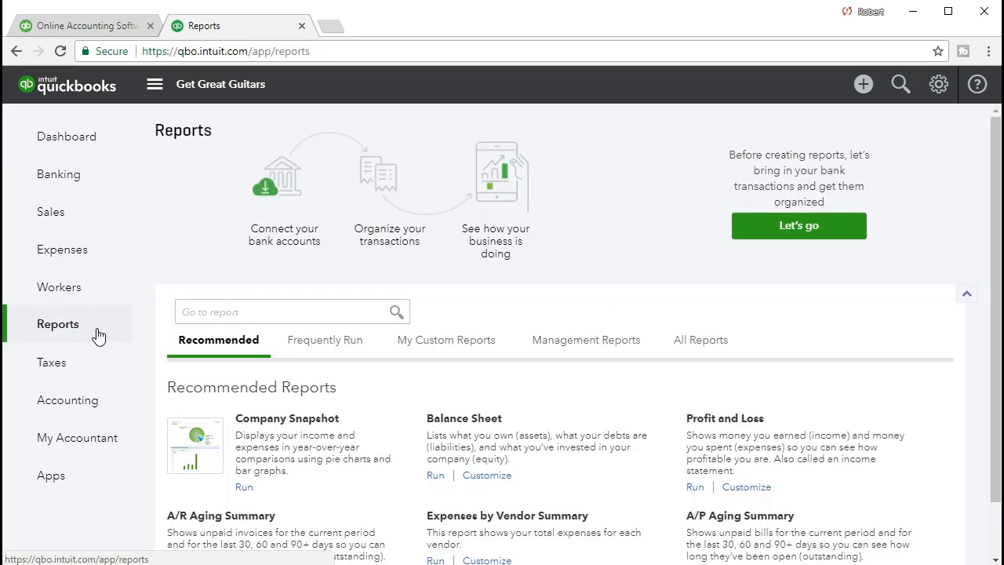
pyautogui.click(204, 314)
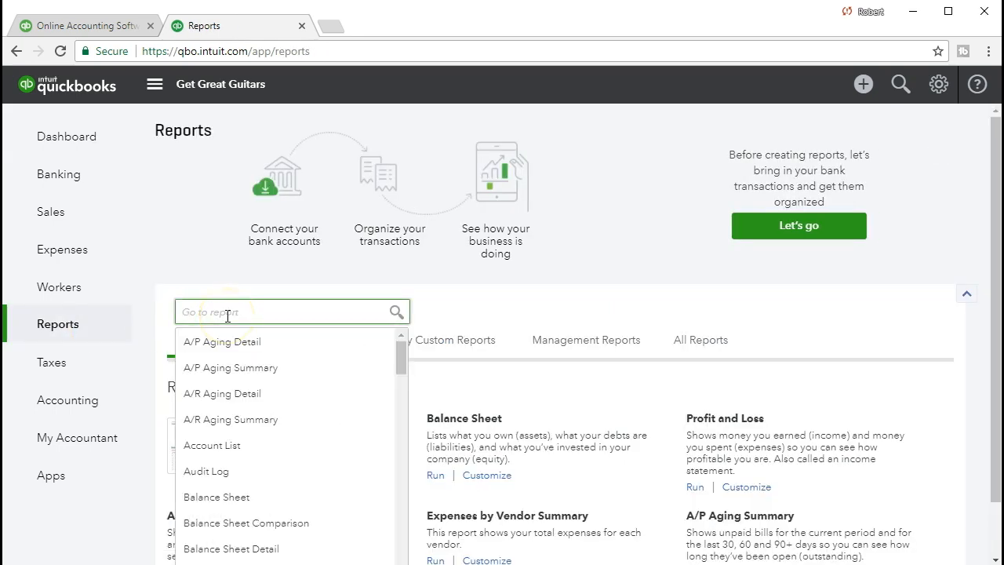
pyautogui.write('bal')
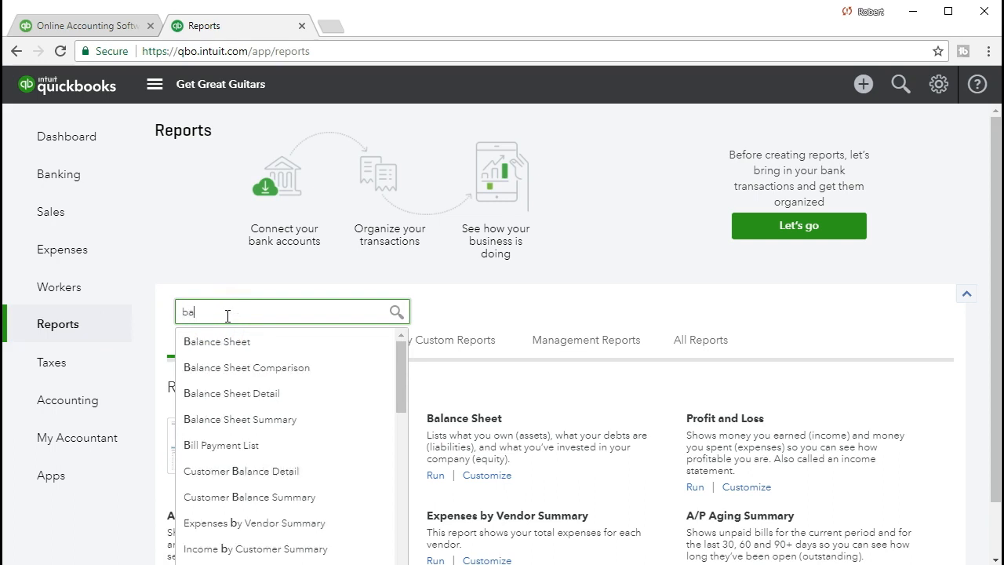
pyautogui.click(238, 343)
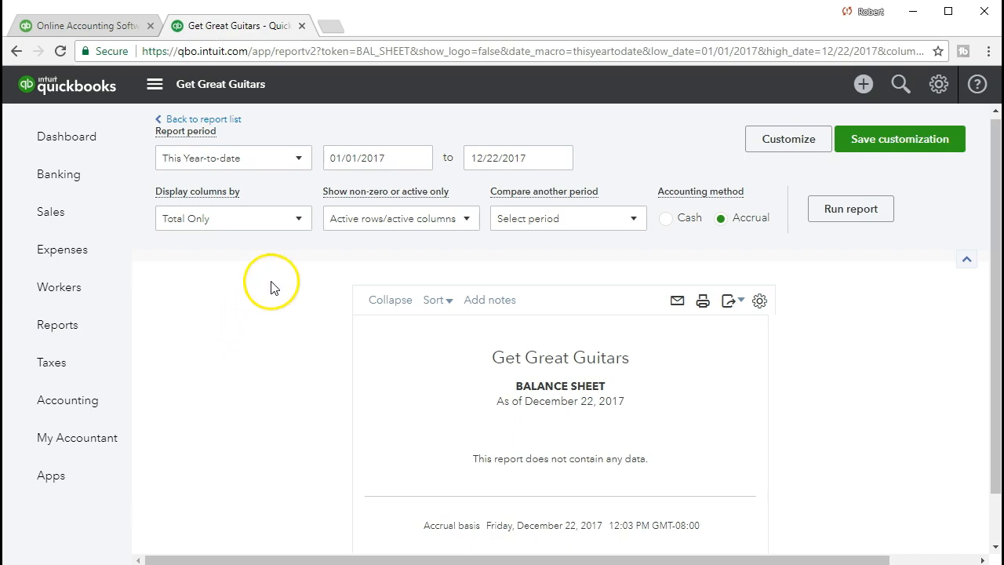
# Run the Balance Sheet for 01/01/2021 to 01/31/2021 and review the current assets
pyautogui.click(278, 159)
pyautogui.click(279, 159)
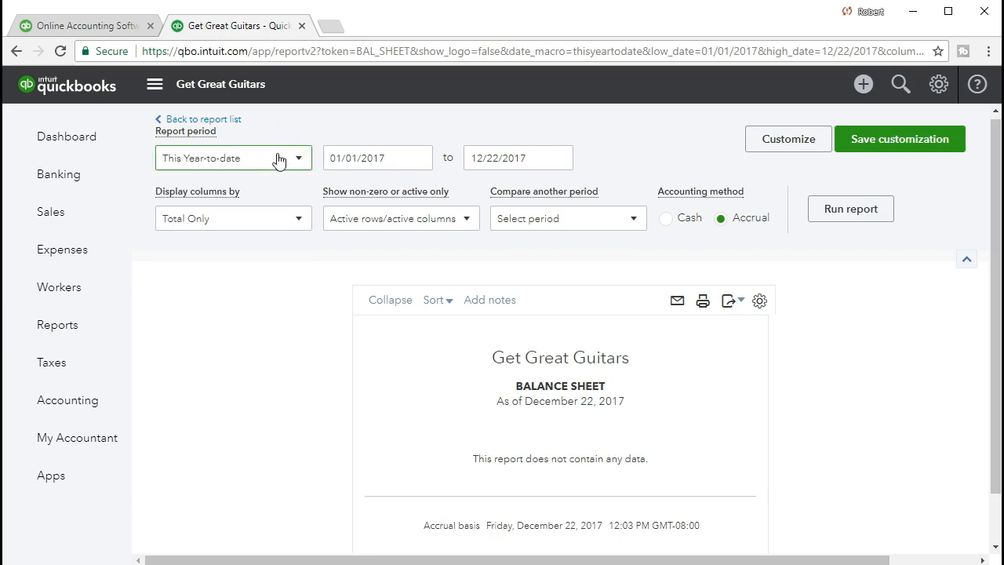
pyautogui.press('Tab')
pyautogui.write('01/01/2021')
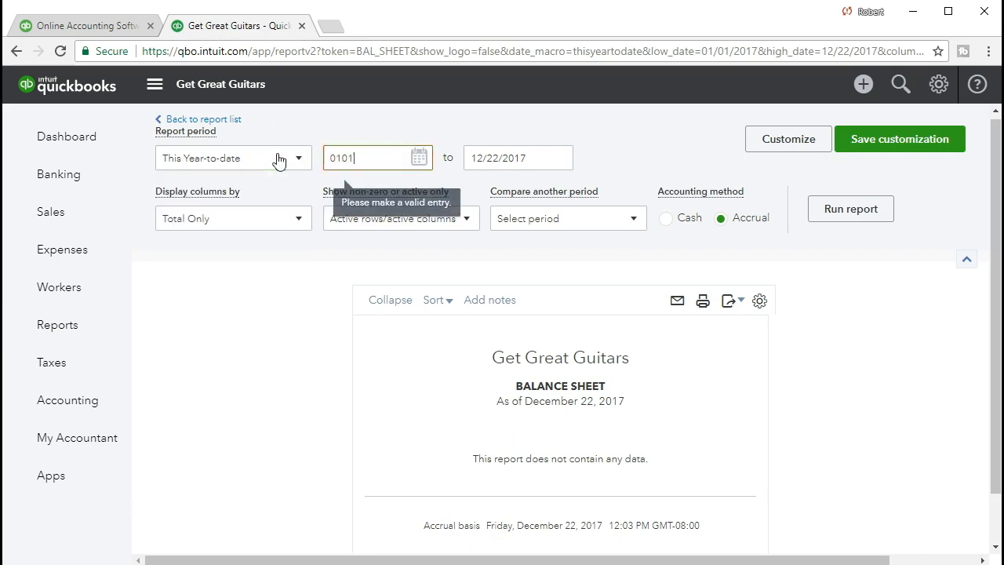
pyautogui.press('Tab')
pyautogui.write('01/31/2021')
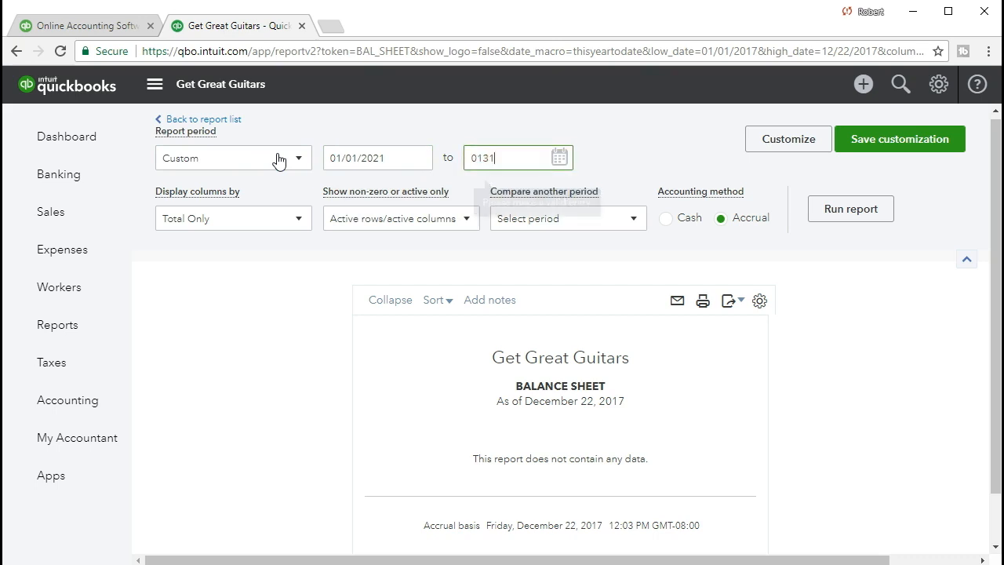
pyautogui.press('Tab')
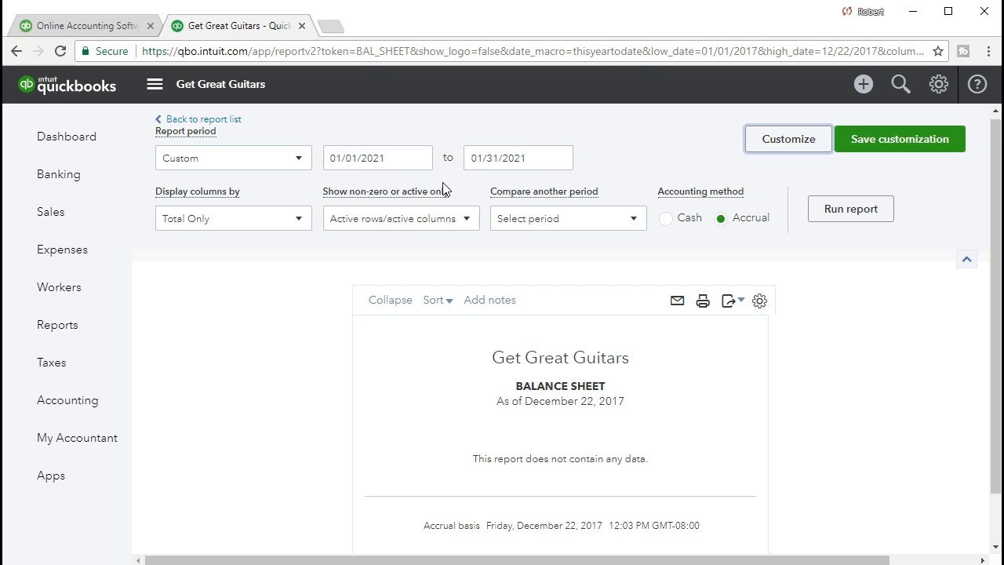
pyautogui.click(819, 211)
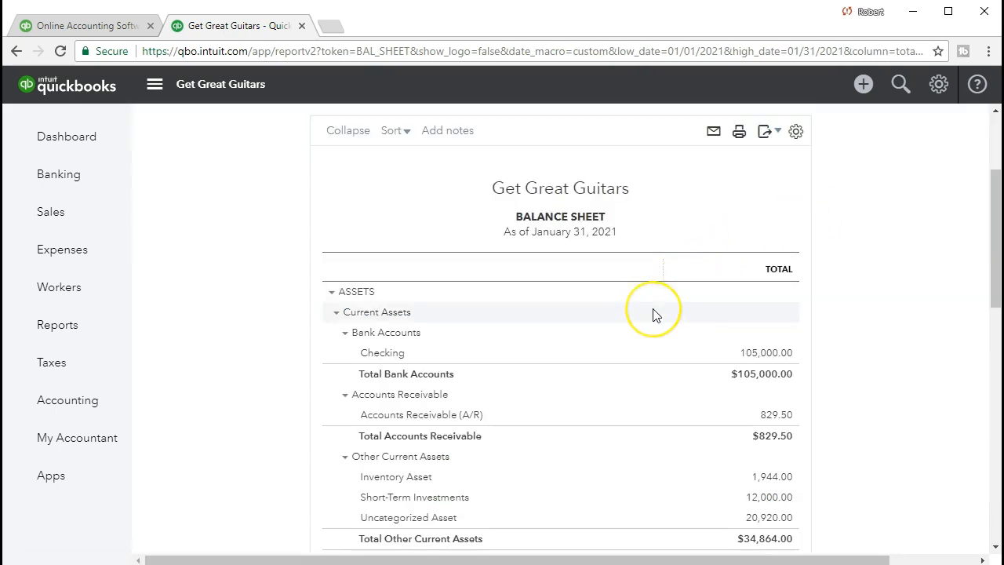
pyautogui.scroll(-3, 654, 313)
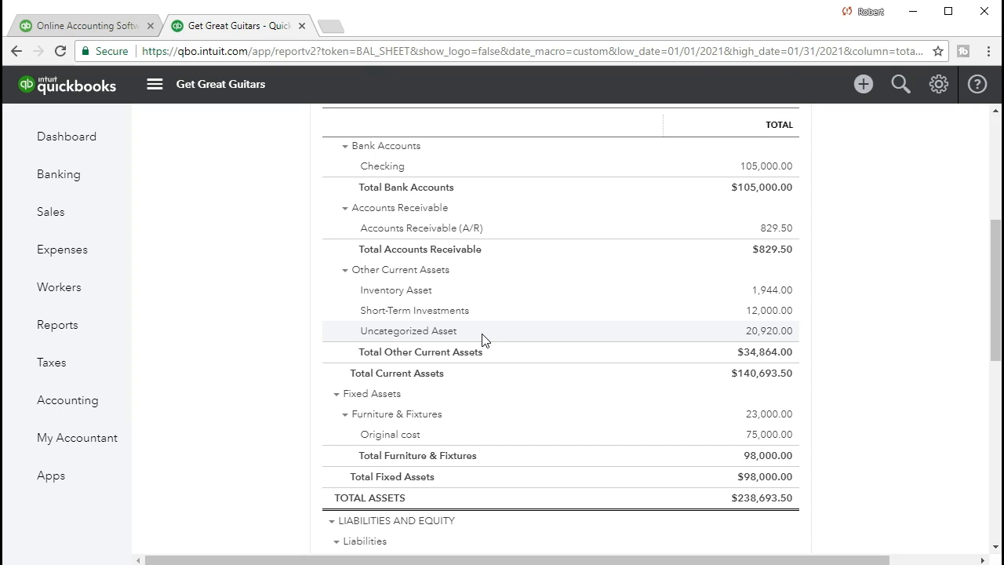
# Open a new bank deposit, check its list of payments available for deposit, and close the form without saving
pyautogui.click(862, 88)
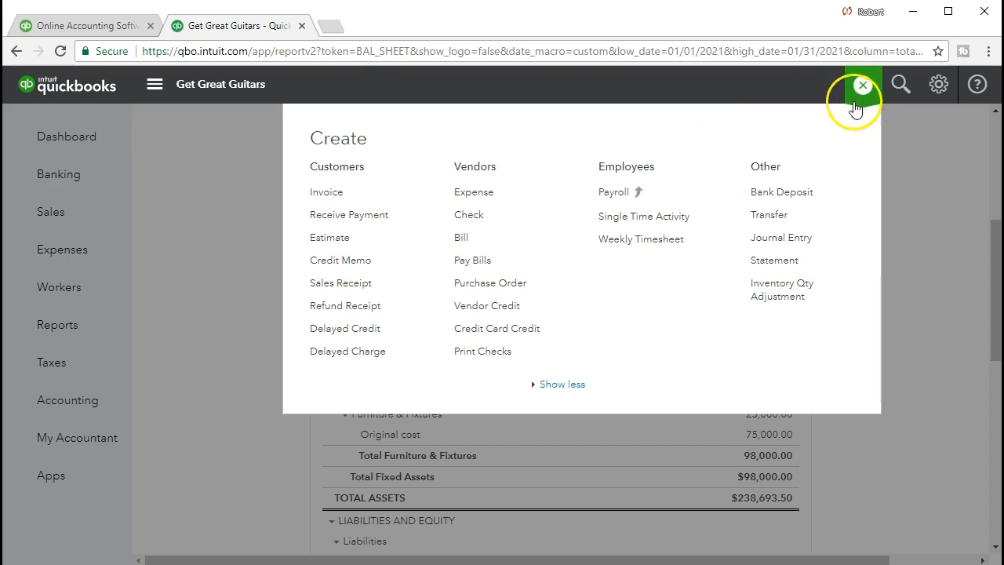
pyautogui.click(802, 193)
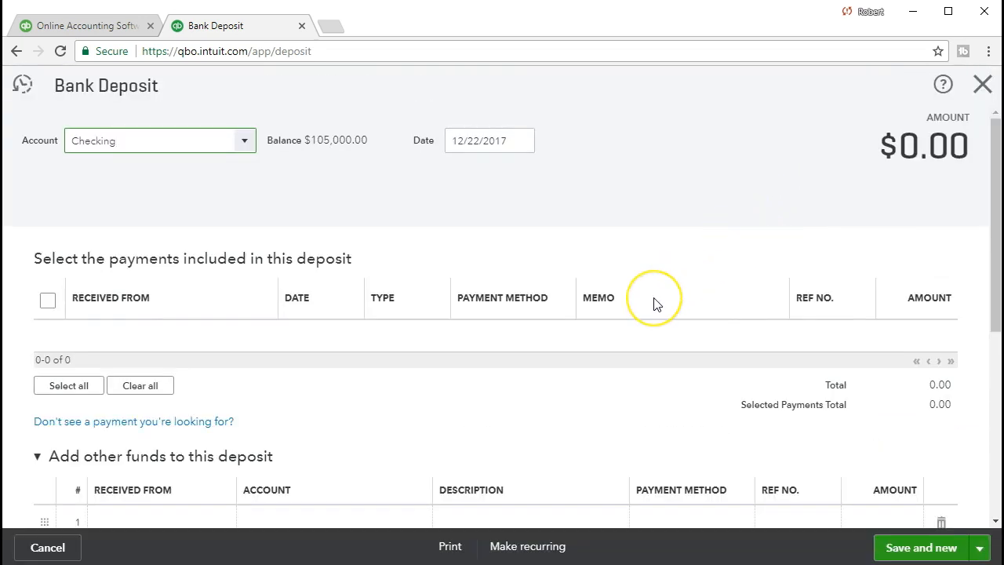
pyautogui.scroll(-1, 654, 303)
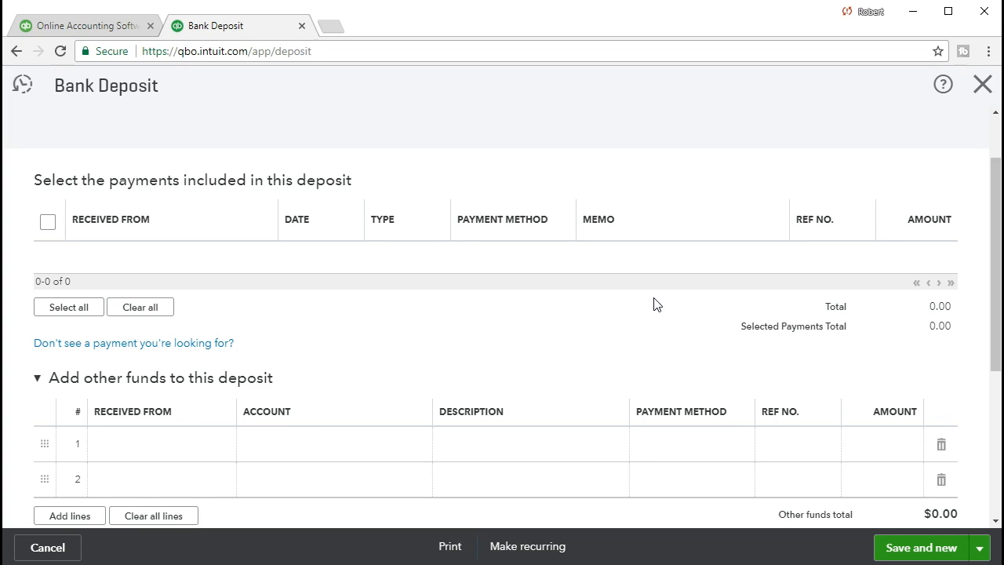
pyautogui.click(979, 92)
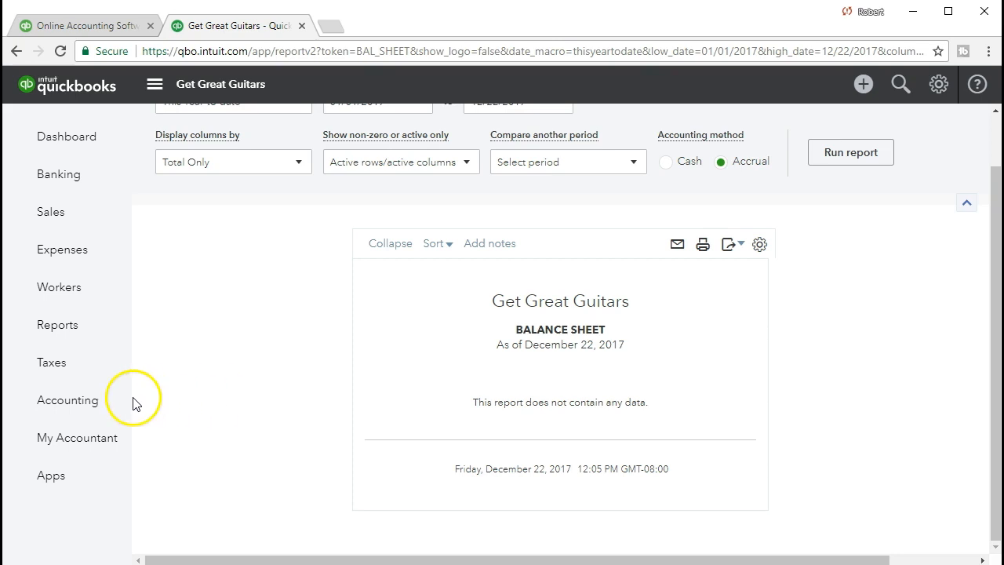
# Open the Uncategorized Asset account from the Chart of Accounts, review its detail type choices, and close it without saving
pyautogui.click(85, 415)
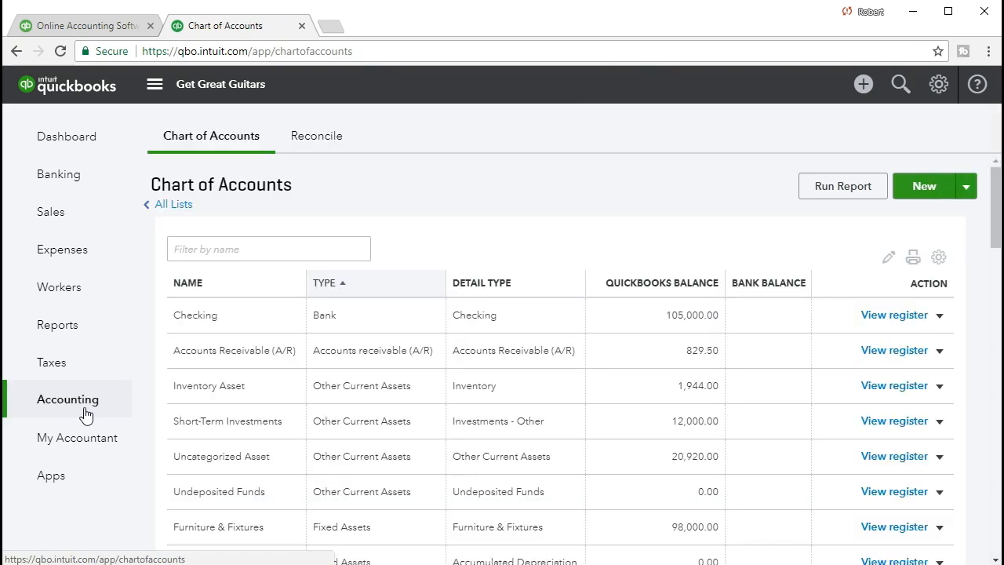
pyautogui.scroll(-1, 191, 402)
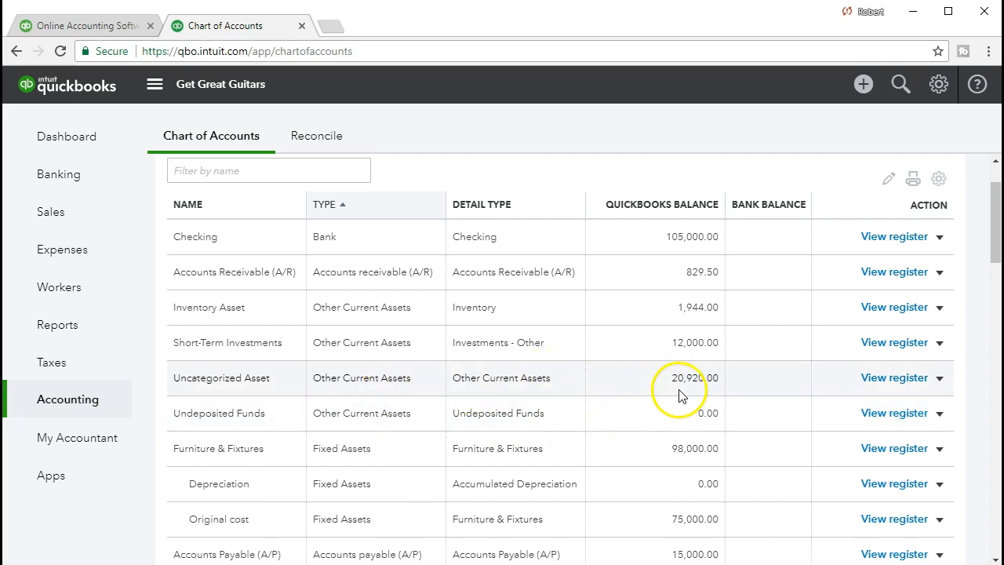
pyautogui.click(939, 379)
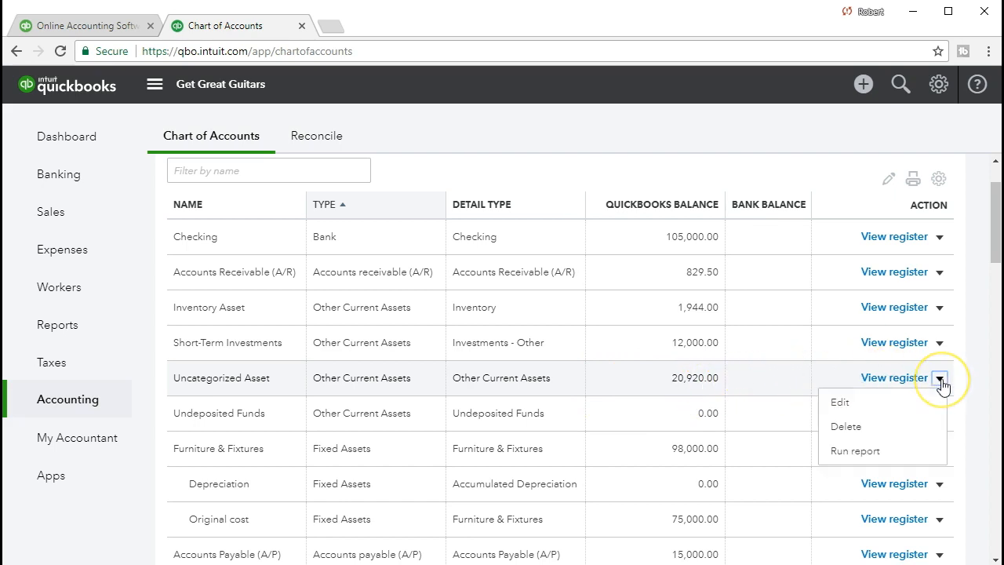
pyautogui.click(898, 402)
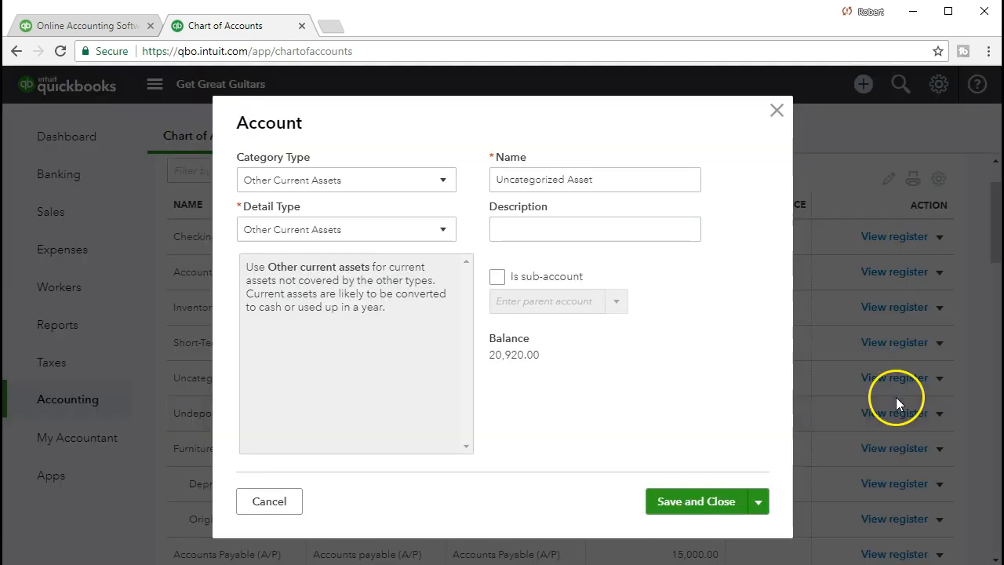
pyautogui.click(446, 230)
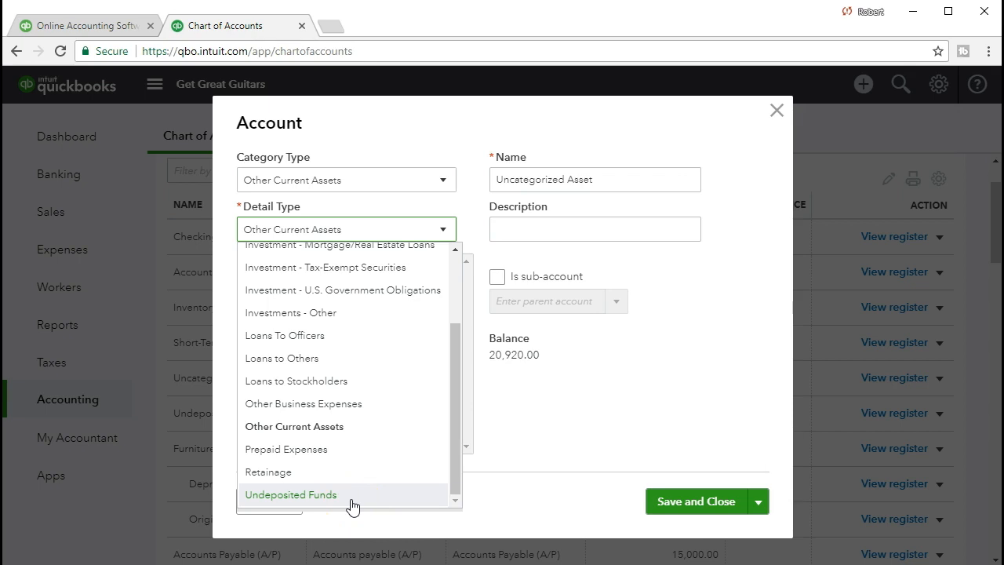
pyautogui.click(527, 440)
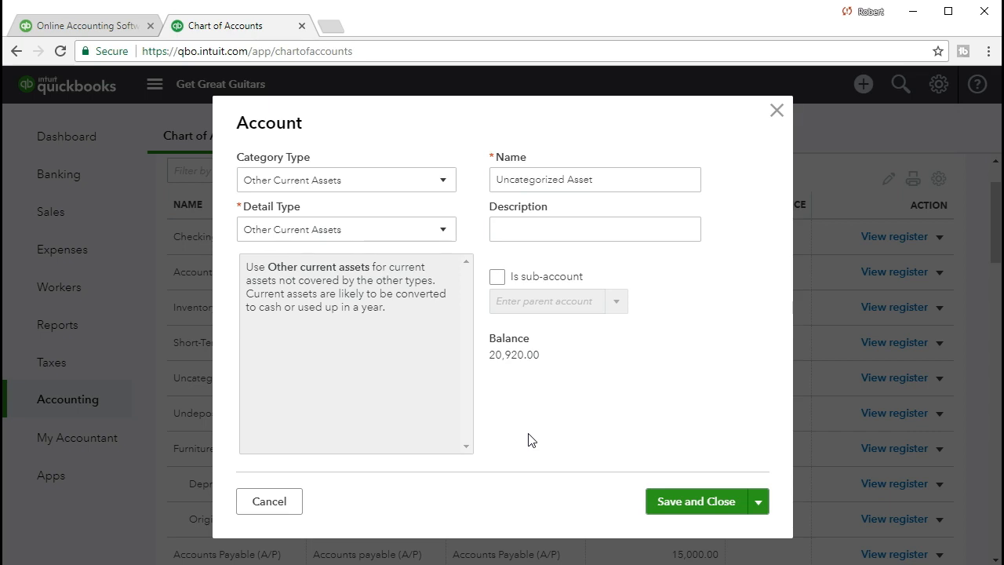
pyautogui.click(776, 110)
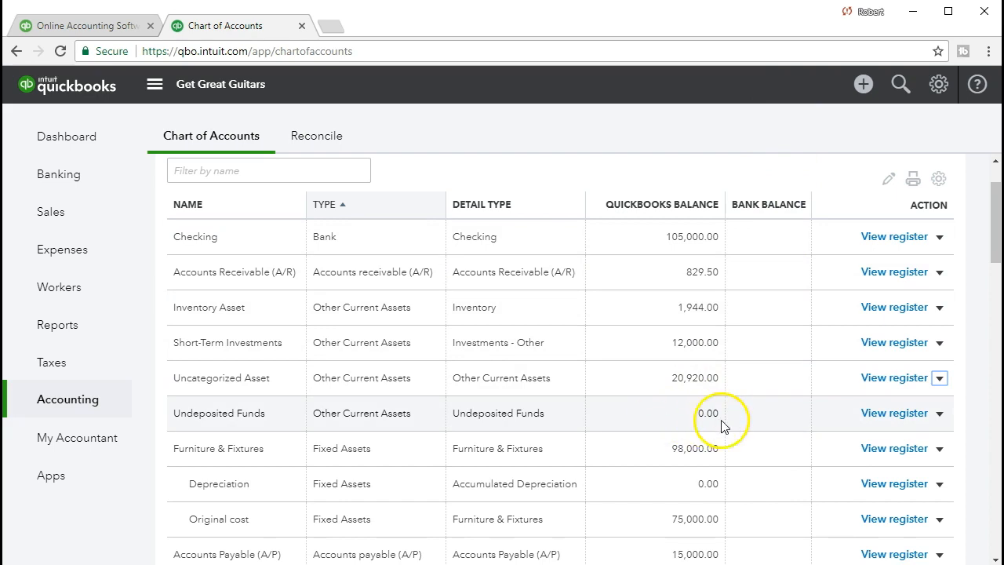
# Open the Undeposited Funds account for editing, check its category and detail type, and close it without saving
pyautogui.click(940, 413)
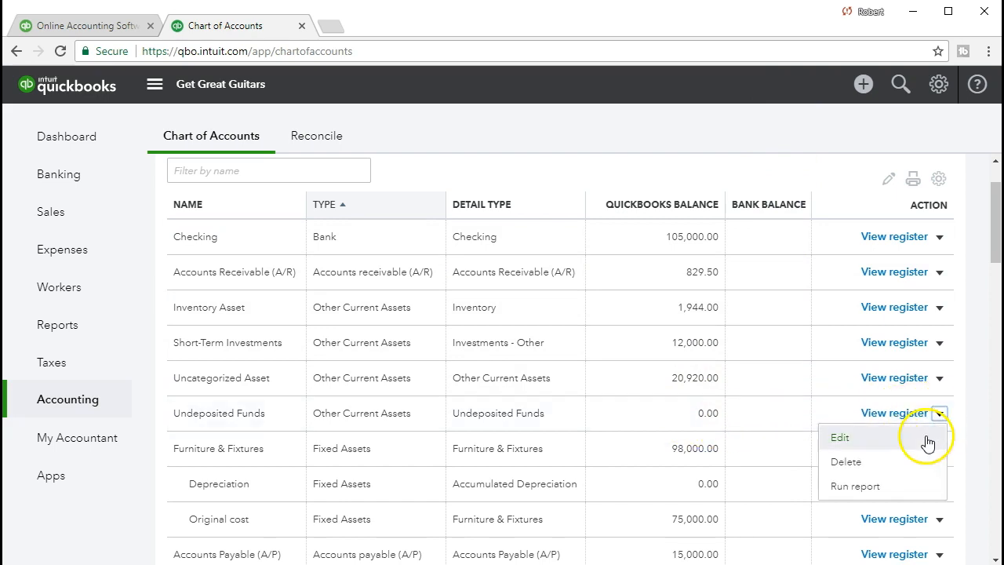
pyautogui.click(923, 444)
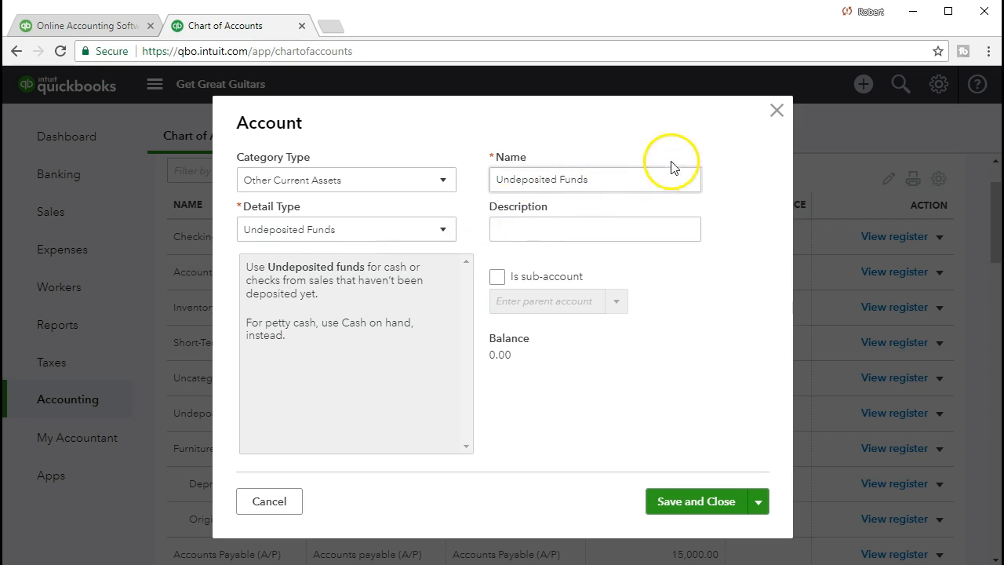
pyautogui.click(776, 111)
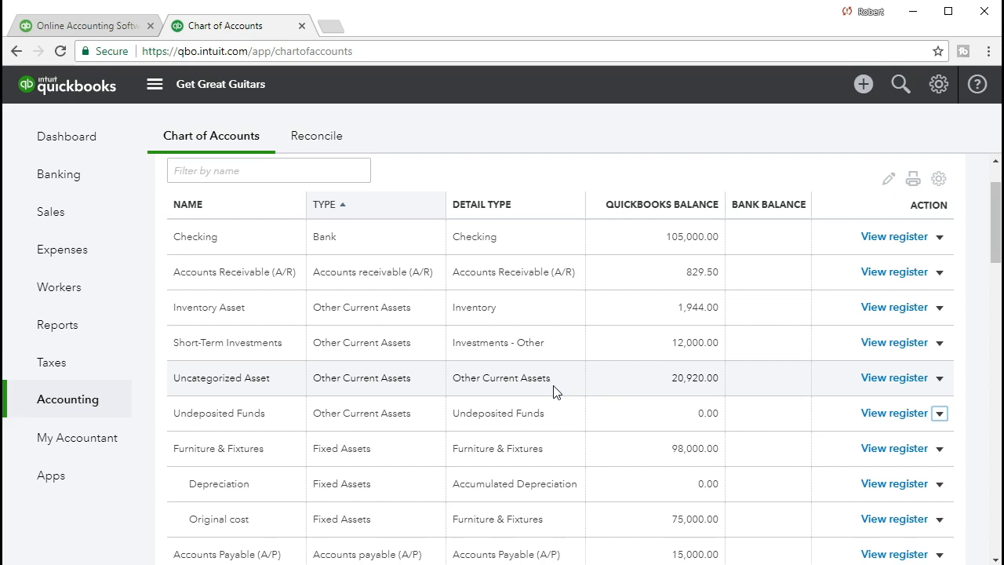
# Return to the reports list, search for "bal" and open the Balance Sheet again
pyautogui.click(96, 336)
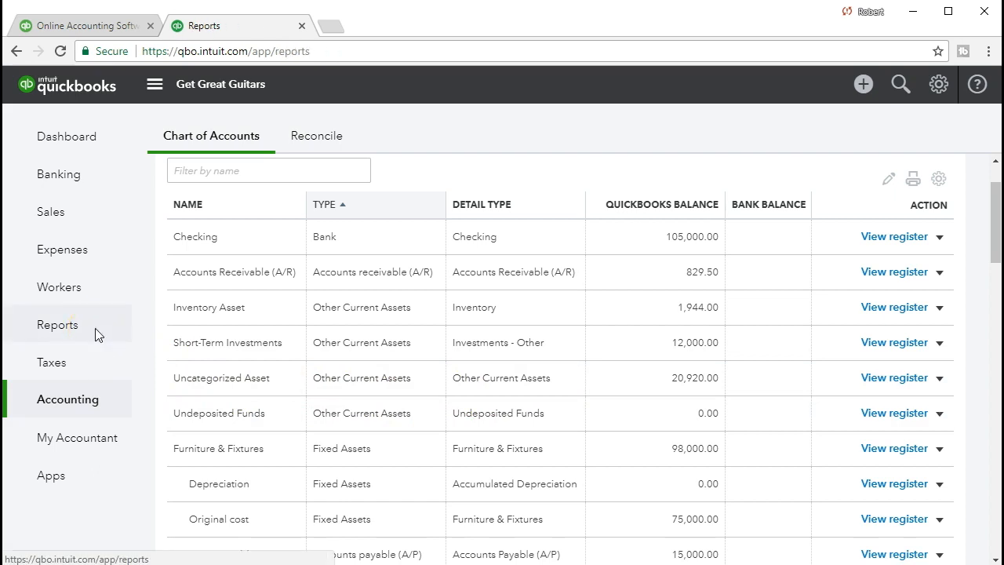
pyautogui.click(238, 313)
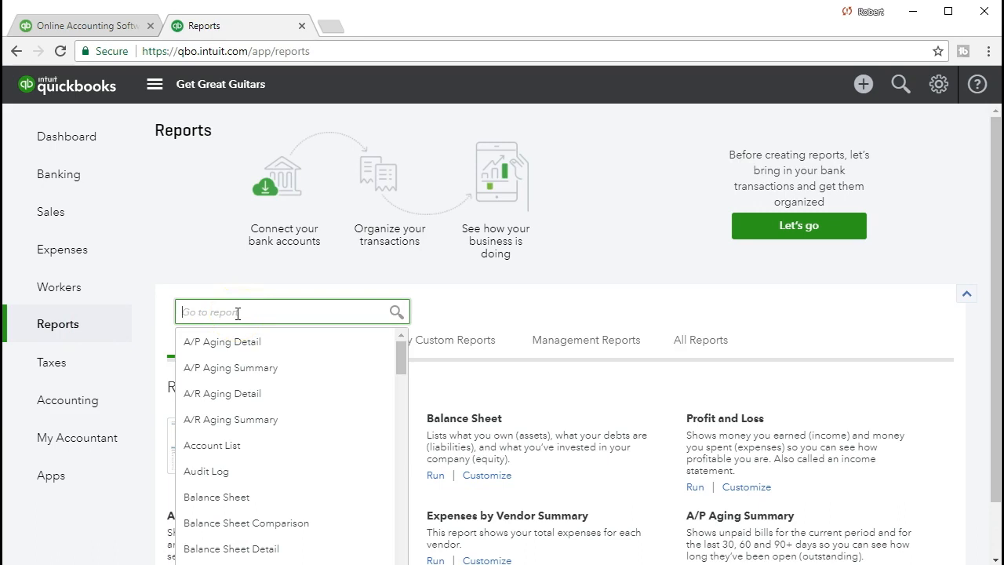
pyautogui.write('ba')
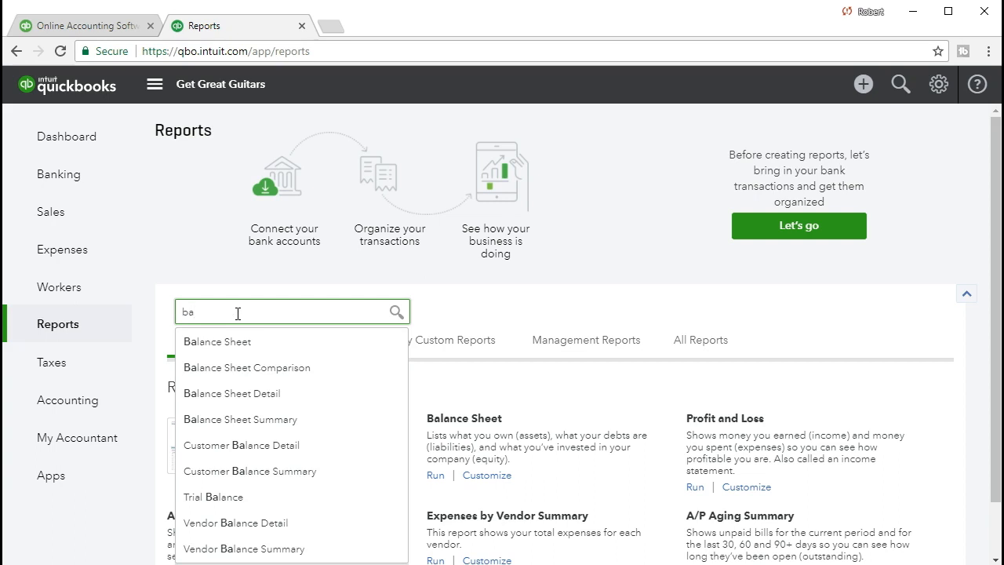
pyautogui.press('BackSpace')
pyautogui.write('bal')
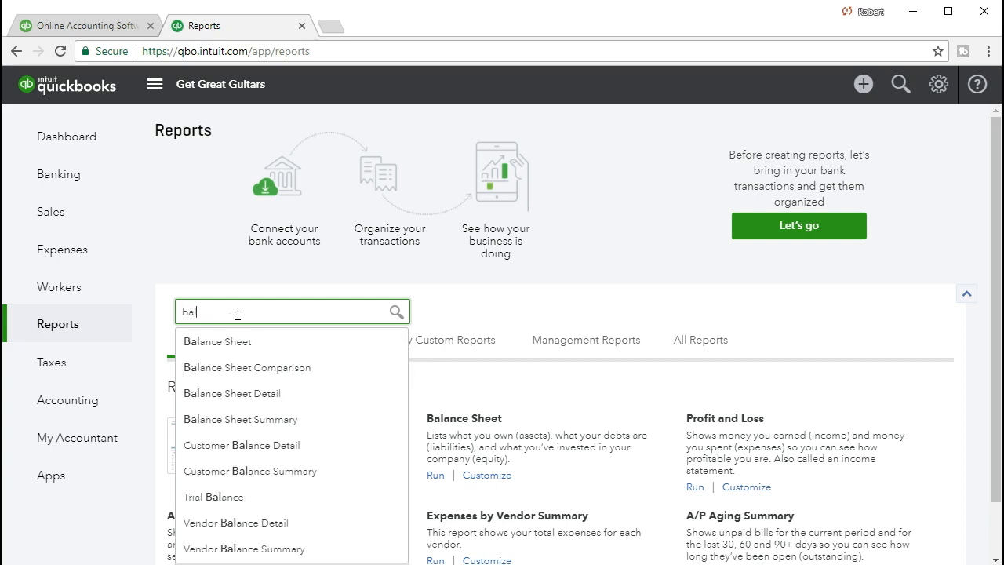
pyautogui.click(240, 342)
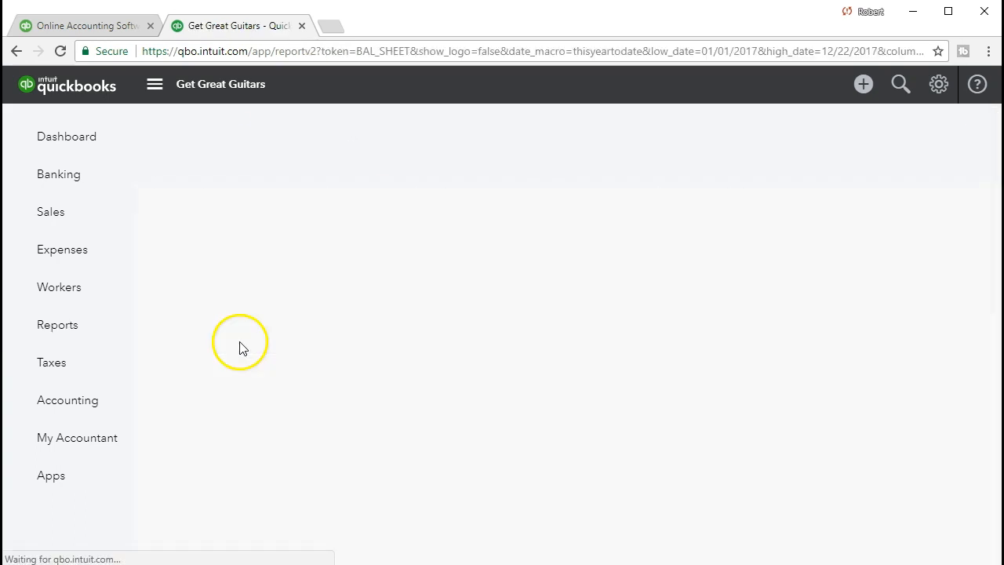
# Set the reopened Balance Sheet's period to 01/01/2021 through 01/31/2021 and run the report
pyautogui.tripleClick(394, 157)
pyautogui.write('0')
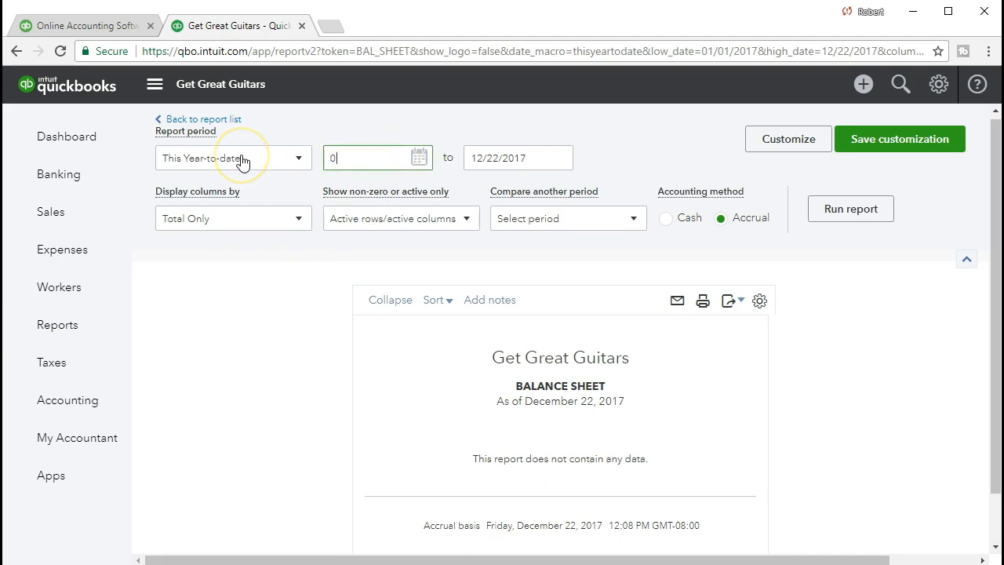
pyautogui.write('1/01/2021')
pyautogui.press('Tab')
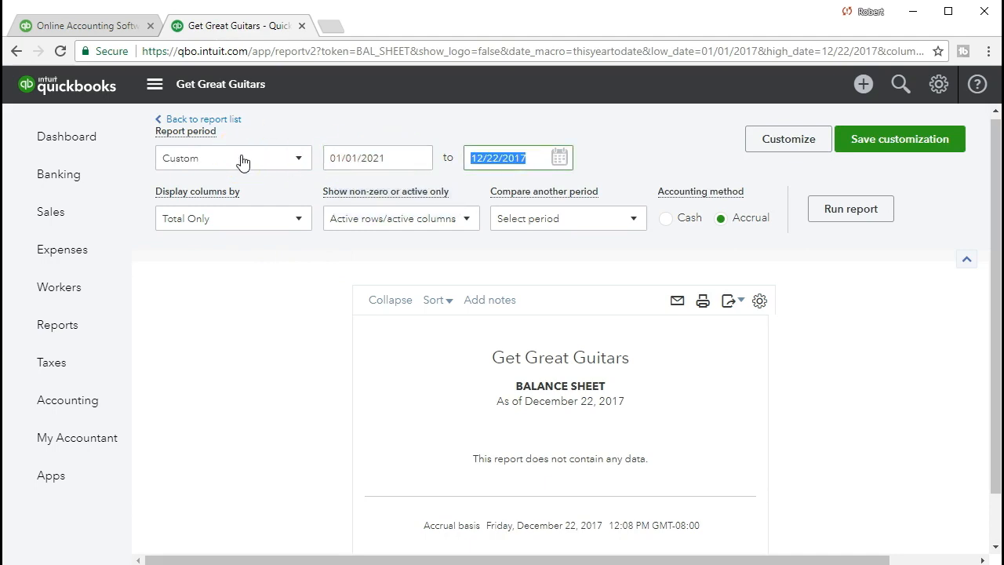
pyautogui.write('01/31/2021')
pyautogui.press('Tab')
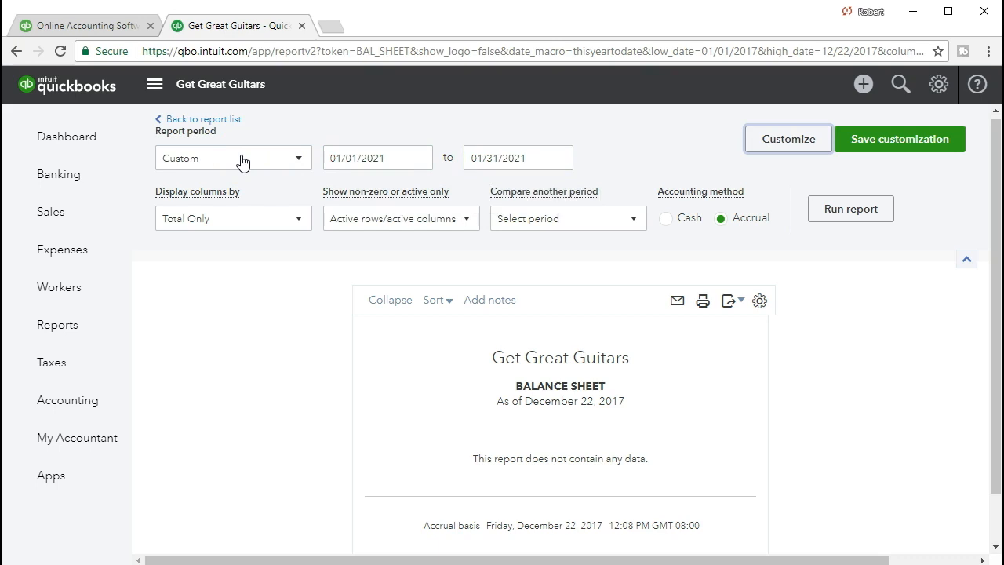
pyautogui.click(850, 209)
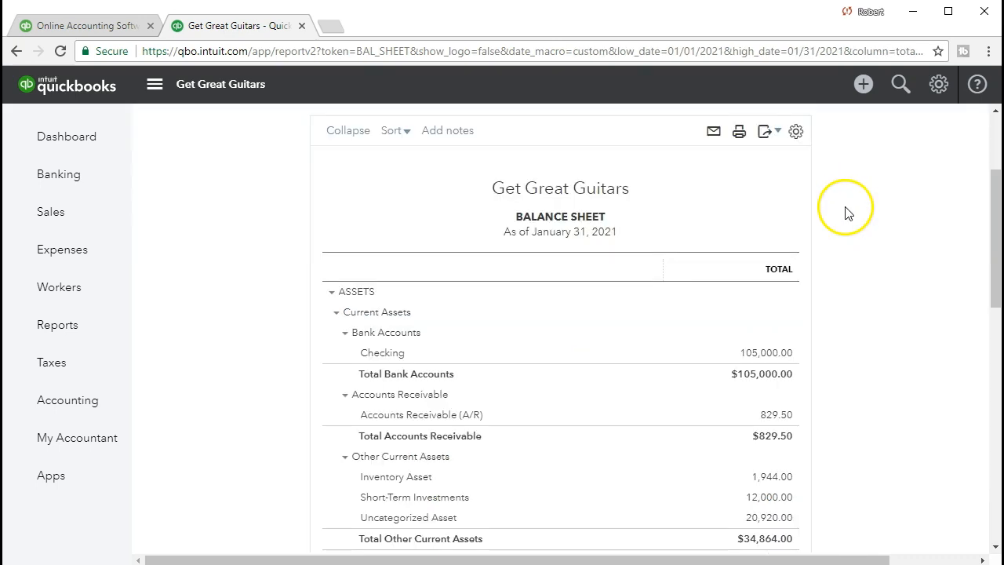
# Drill into the Uncategorized Asset balance under Other Current Assets to view its transaction report
pyautogui.scroll(-1, 846, 211)
pyautogui.scroll(-1, 846, 212)
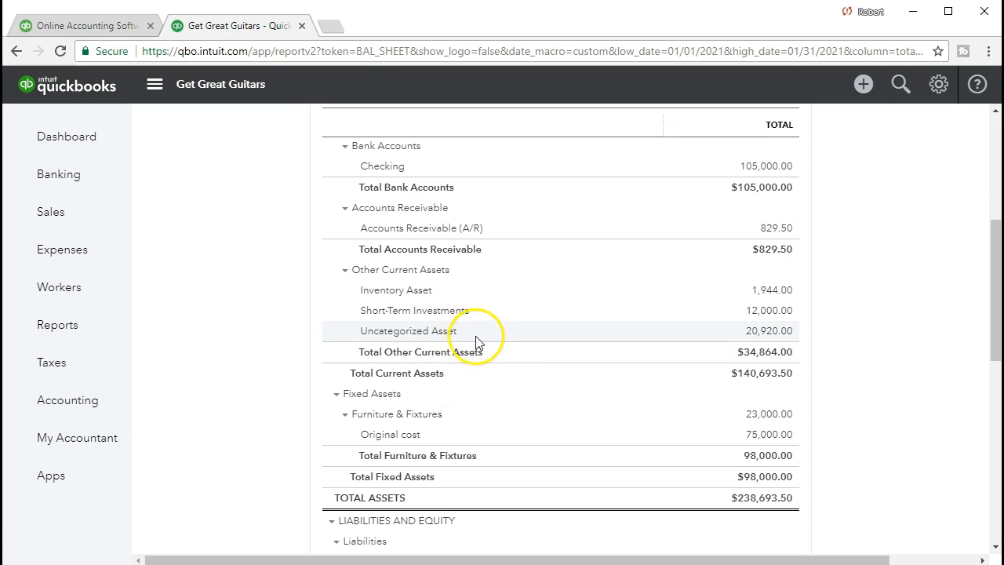
pyautogui.click(759, 335)
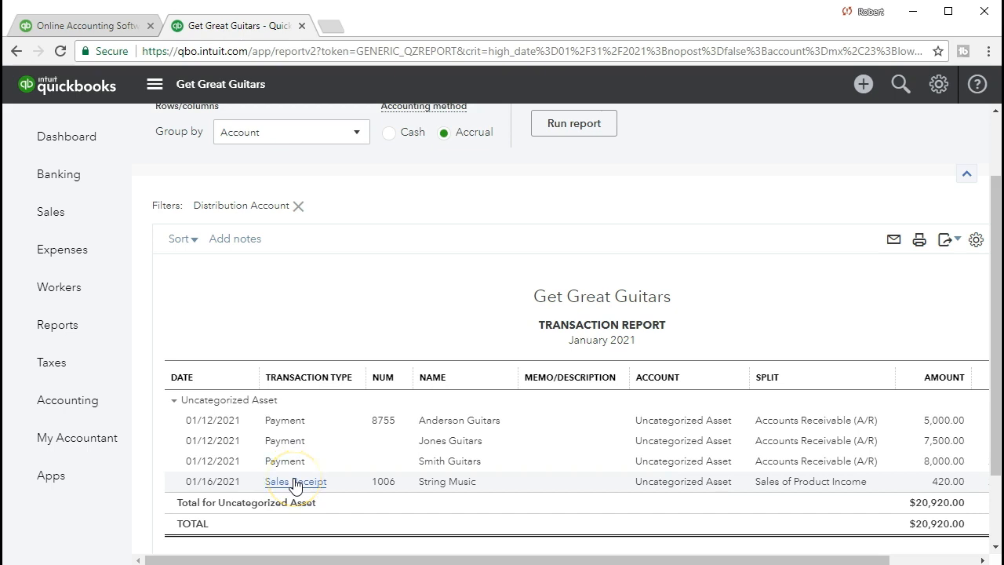
# Open the Anderson Guitars payment from the transaction report, set its deposit account to Undeposited Funds, save the linked transaction and return to the report
pyautogui.click(927, 459)
pyautogui.click(932, 422)
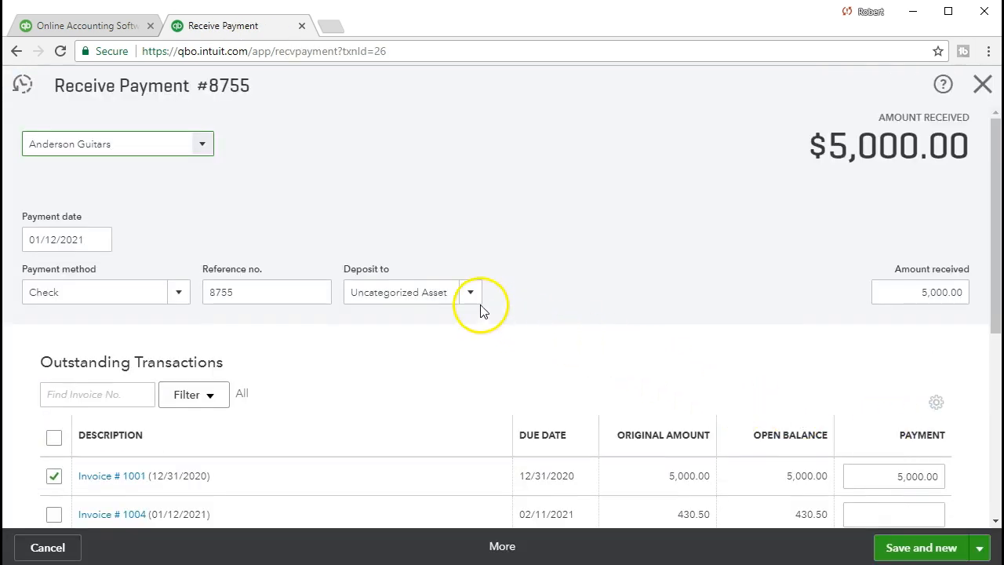
pyautogui.click(471, 293)
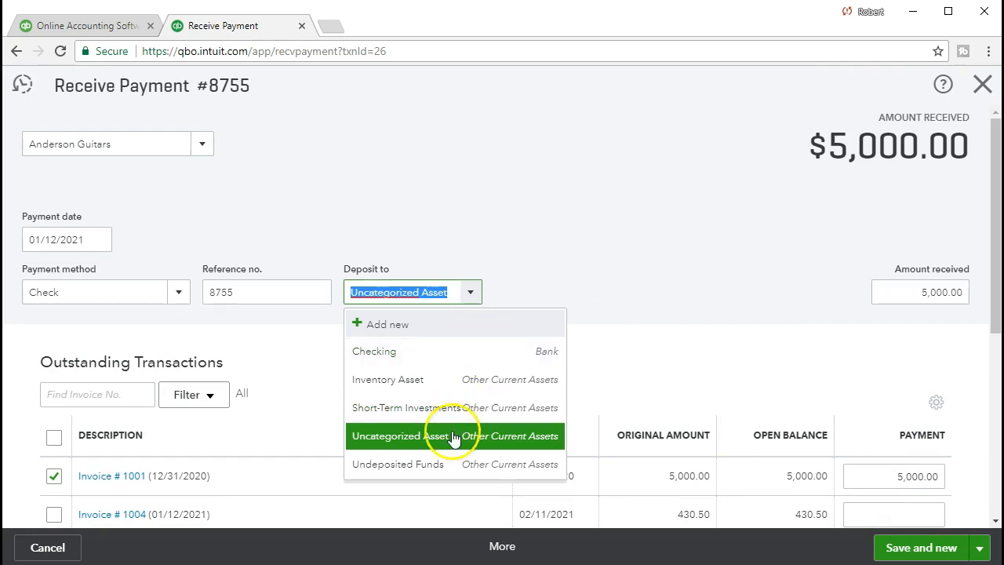
pyautogui.click(443, 463)
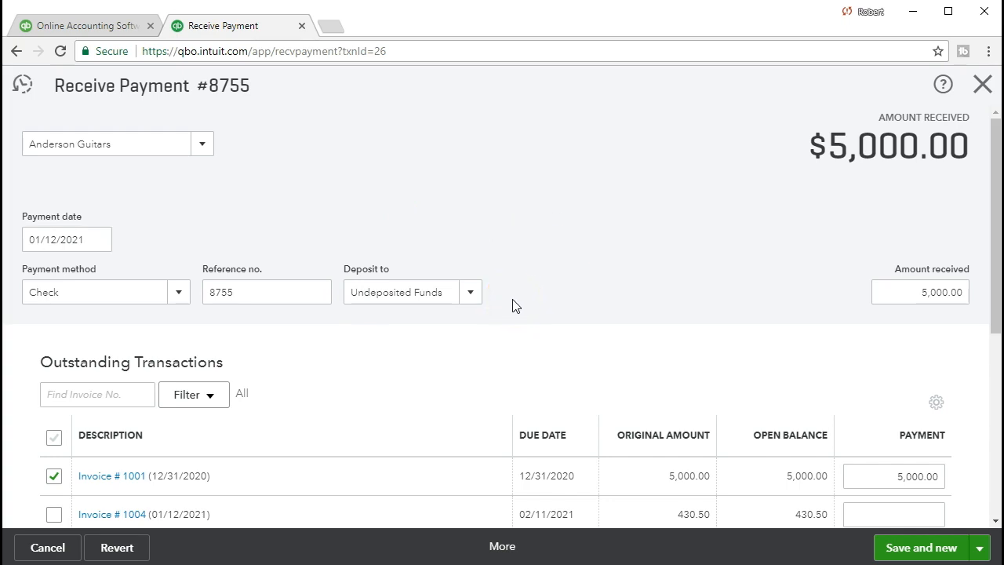
pyautogui.click(909, 547)
pyautogui.click(656, 350)
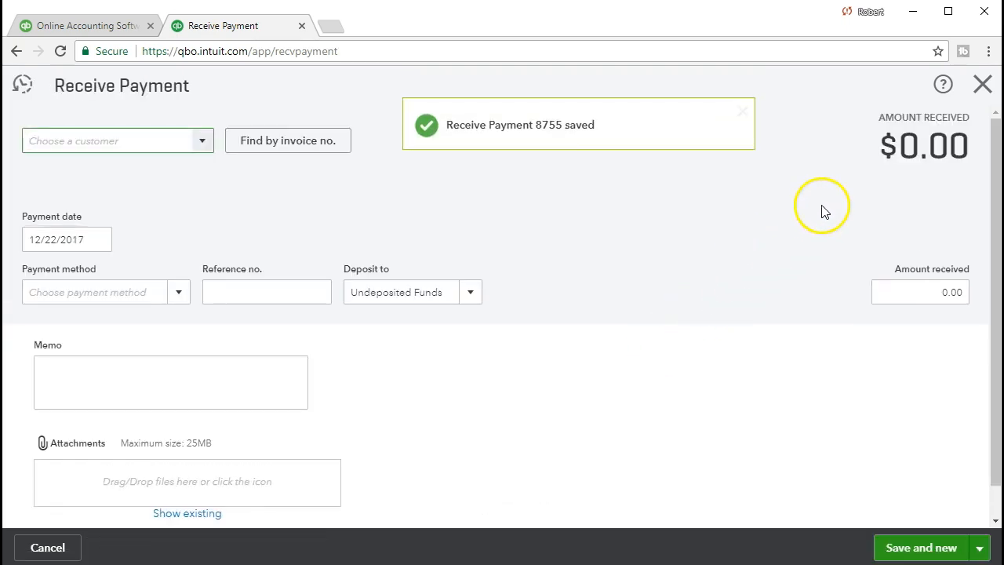
pyautogui.click(982, 88)
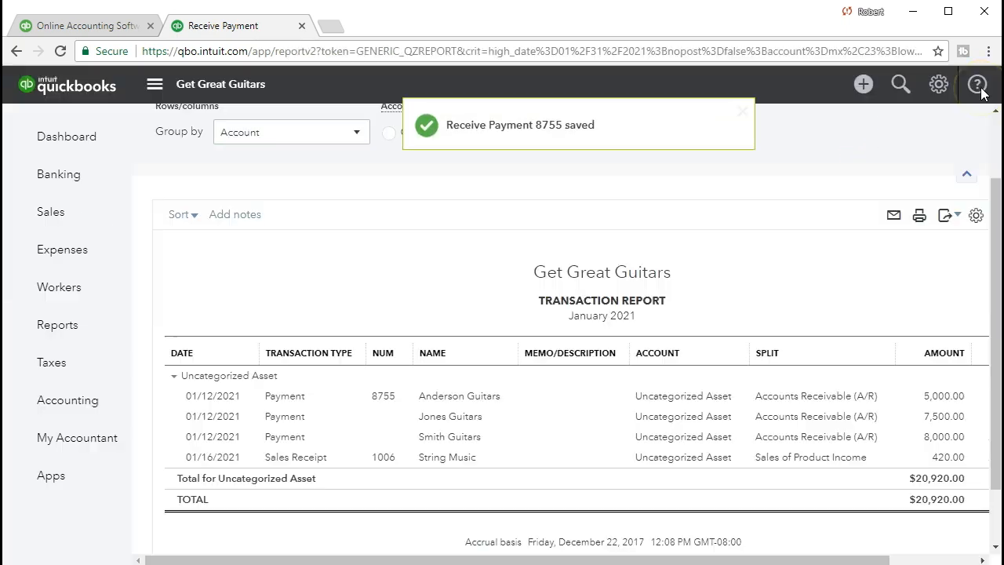
# Reassign the Jones Guitars payment's deposit account to Undeposited Funds, save the linked transaction and return to the report
pyautogui.click(928, 424)
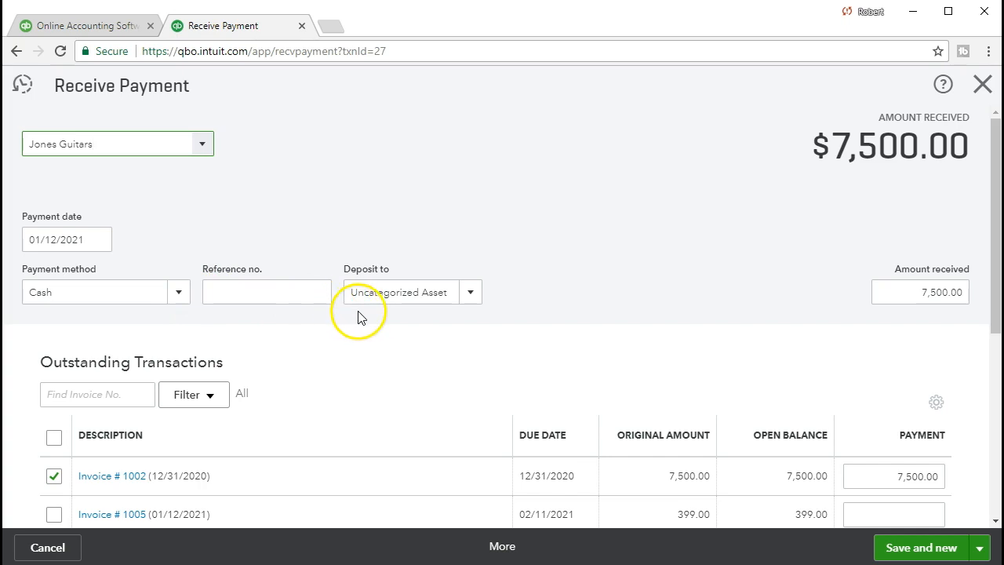
pyautogui.click(466, 300)
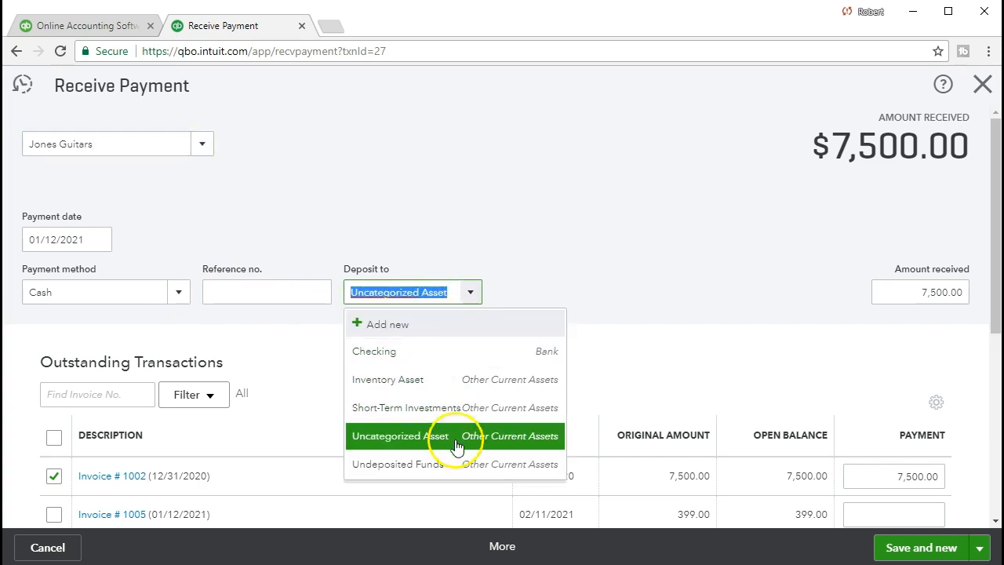
pyautogui.click(449, 465)
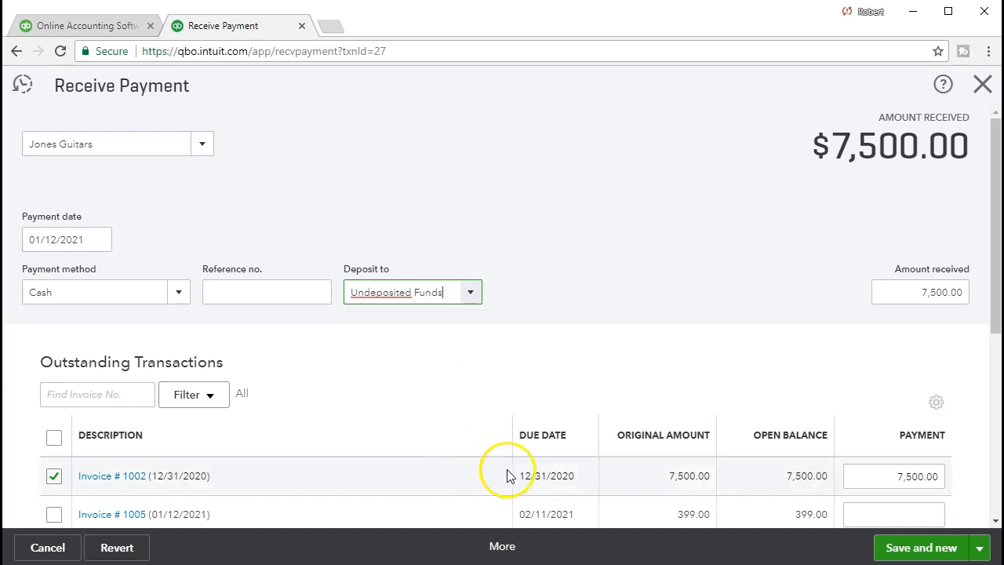
pyautogui.click(899, 547)
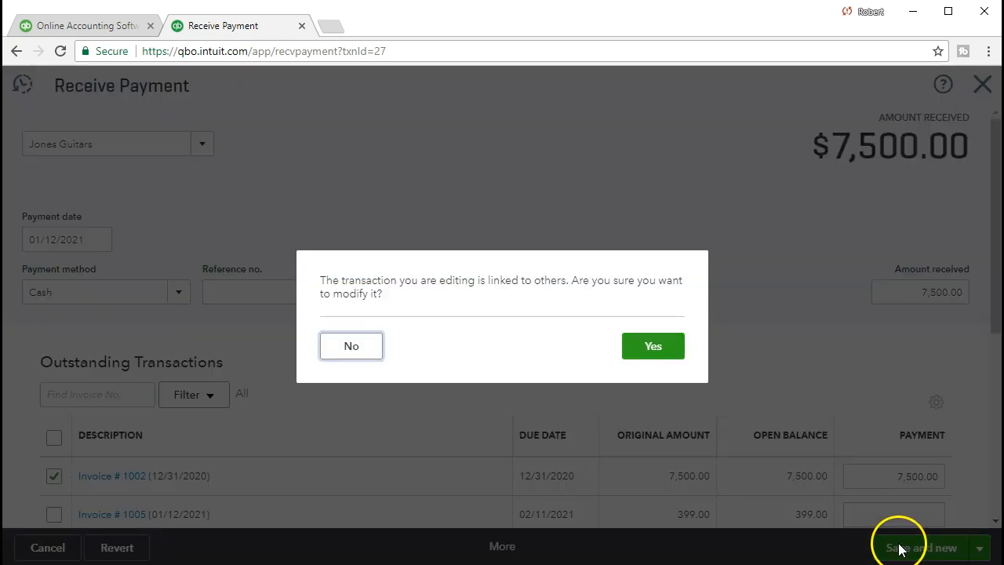
pyautogui.click(668, 351)
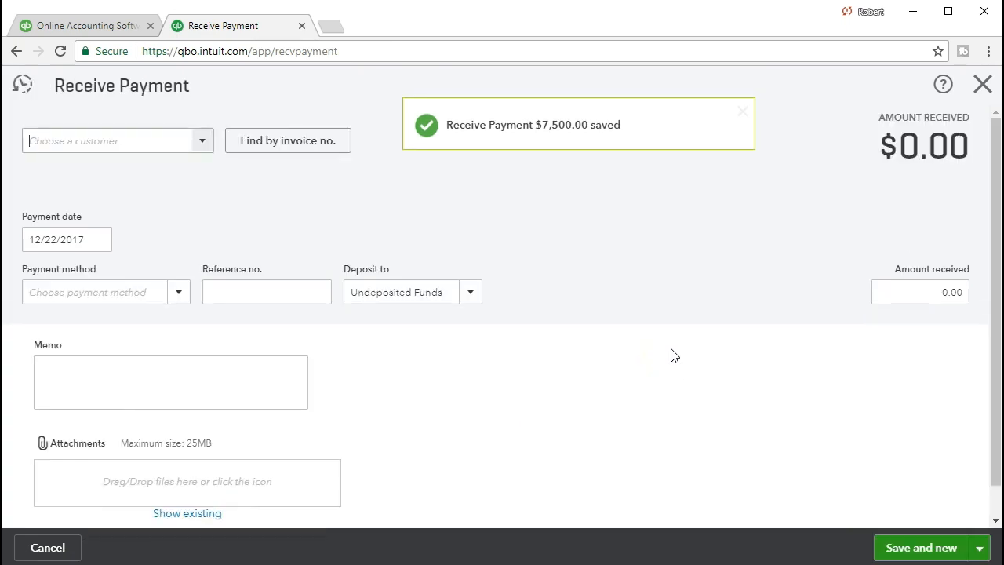
pyautogui.click(980, 88)
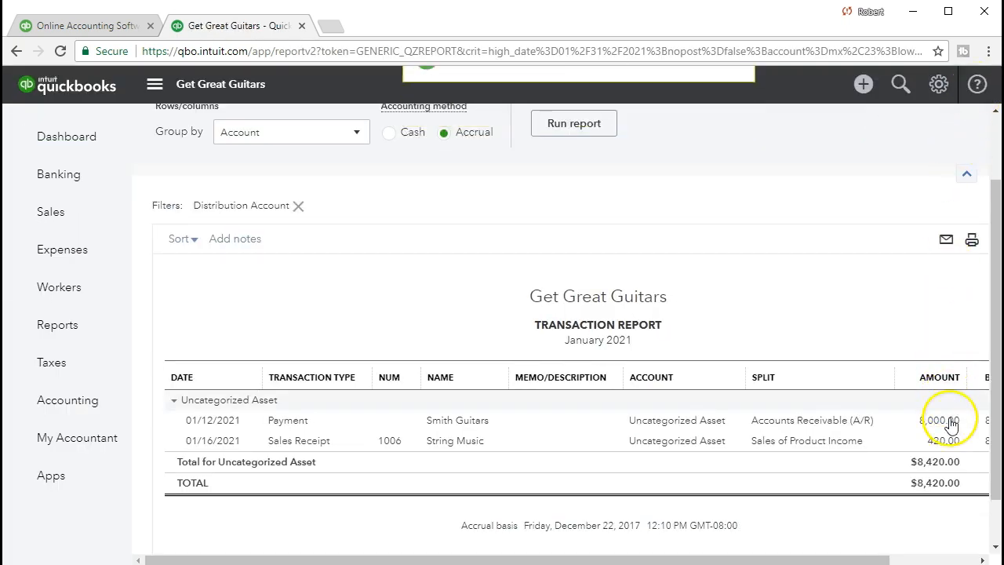
# Change the Smith Guitars payment to deposit to Undeposited Funds, accept modifying the linked transaction and return to the report
pyautogui.click(949, 427)
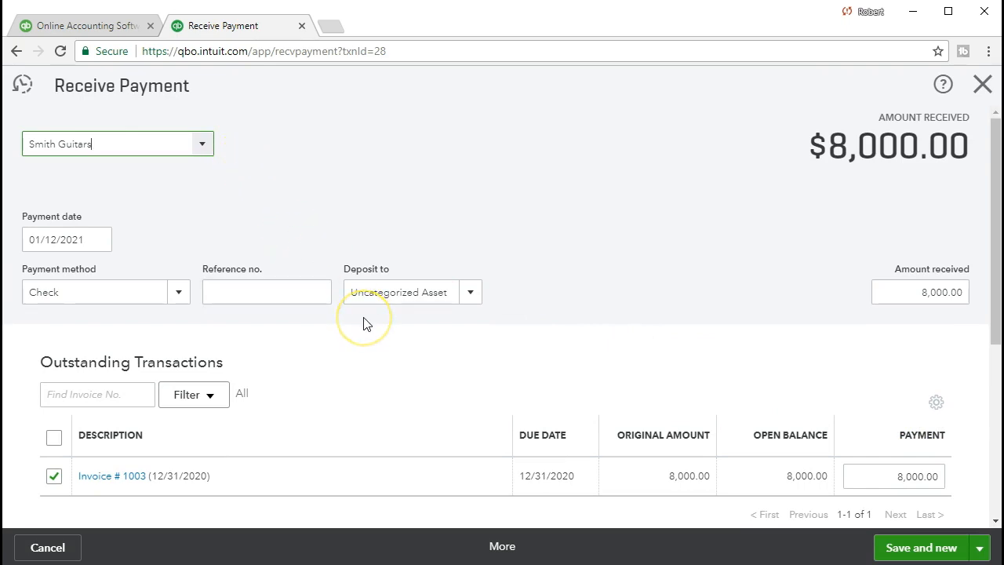
pyautogui.click(470, 298)
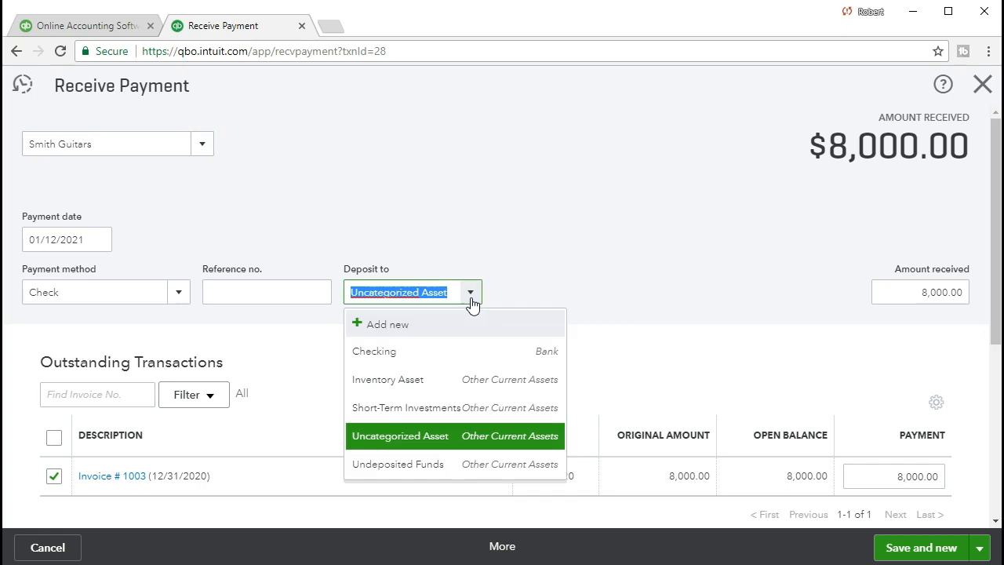
pyautogui.click(462, 468)
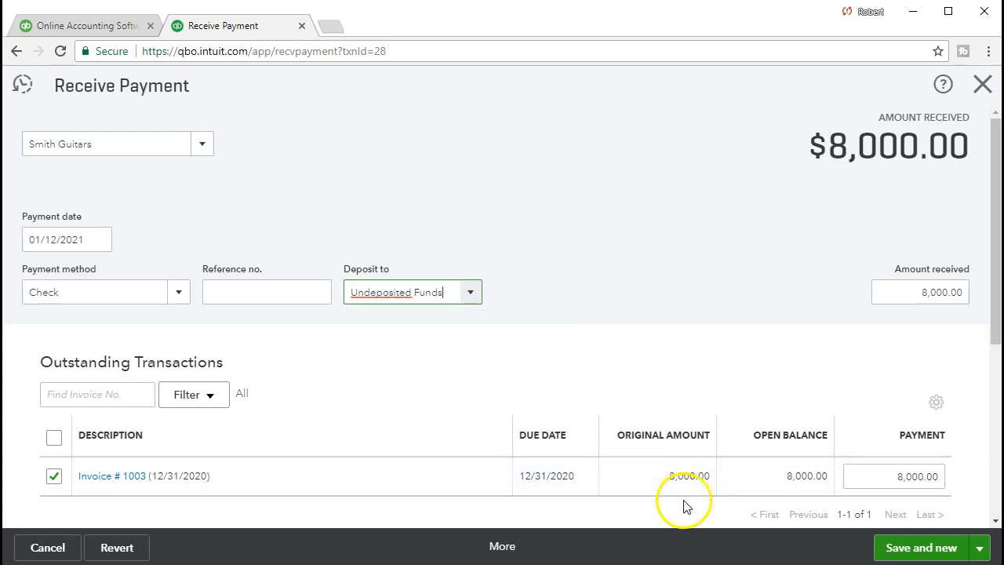
pyautogui.click(907, 553)
pyautogui.click(650, 342)
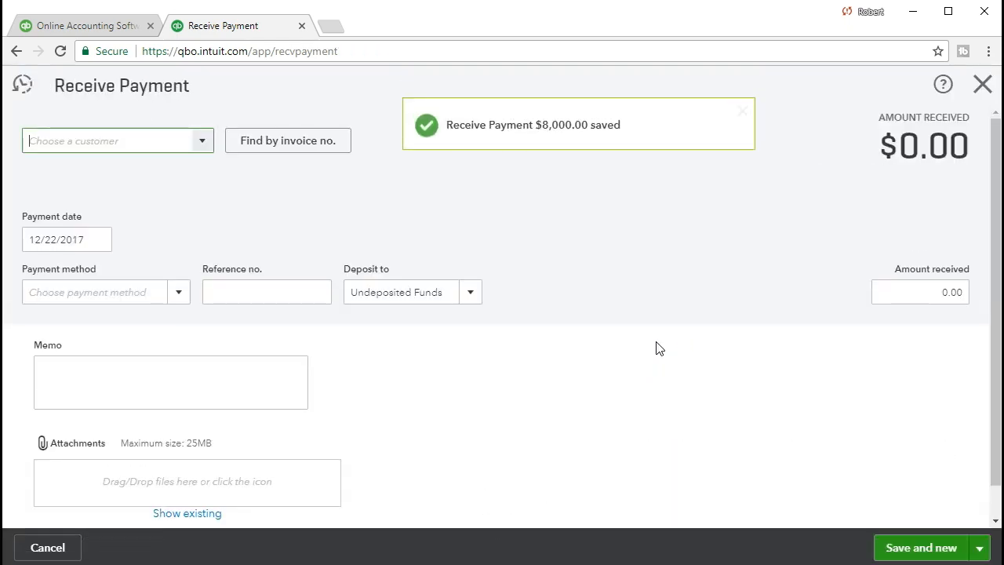
pyautogui.click(978, 92)
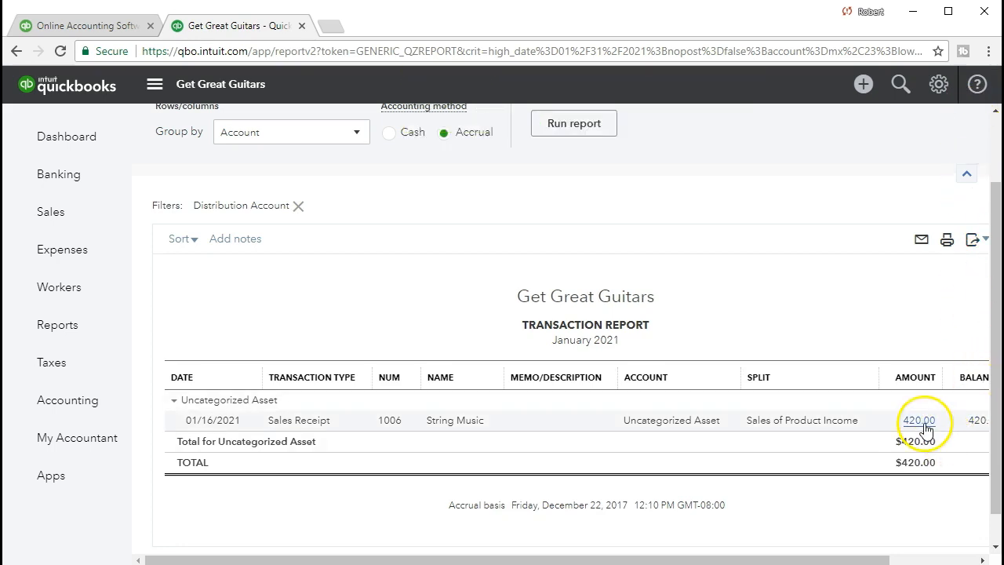
# Set the String Music sales receipt to deposit to Undeposited Funds, save it without sending and close it
pyautogui.click(924, 425)
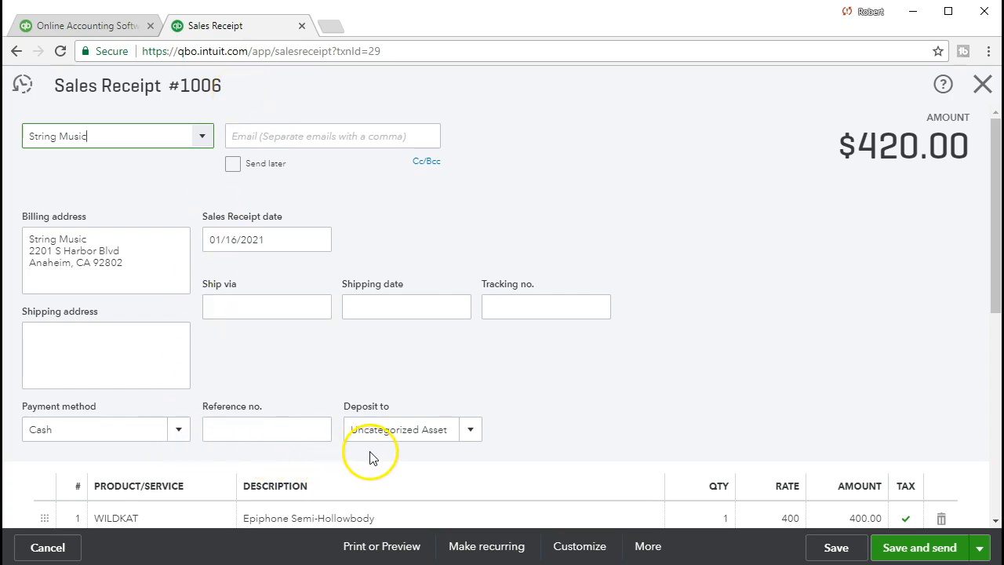
pyautogui.click(469, 431)
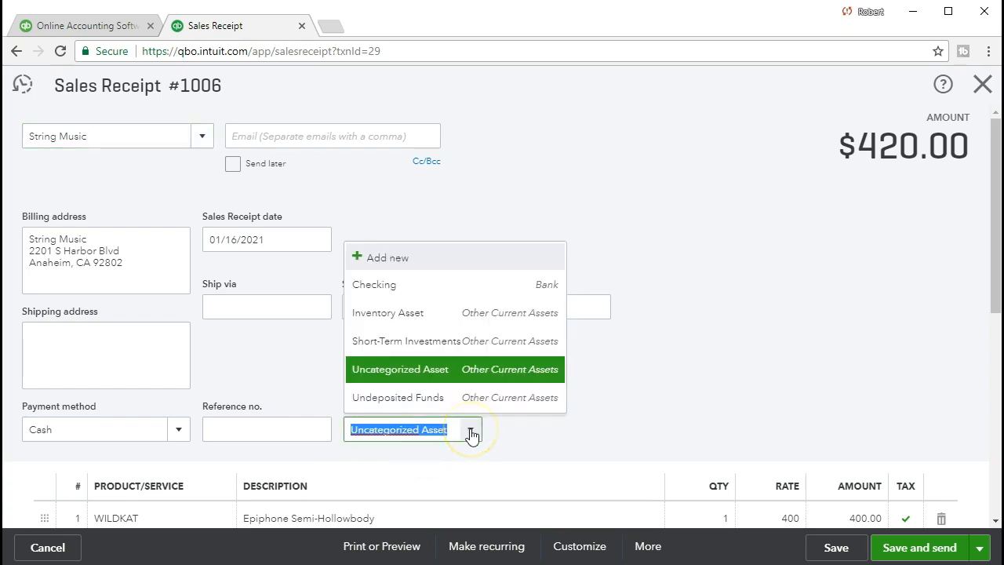
pyautogui.click(457, 400)
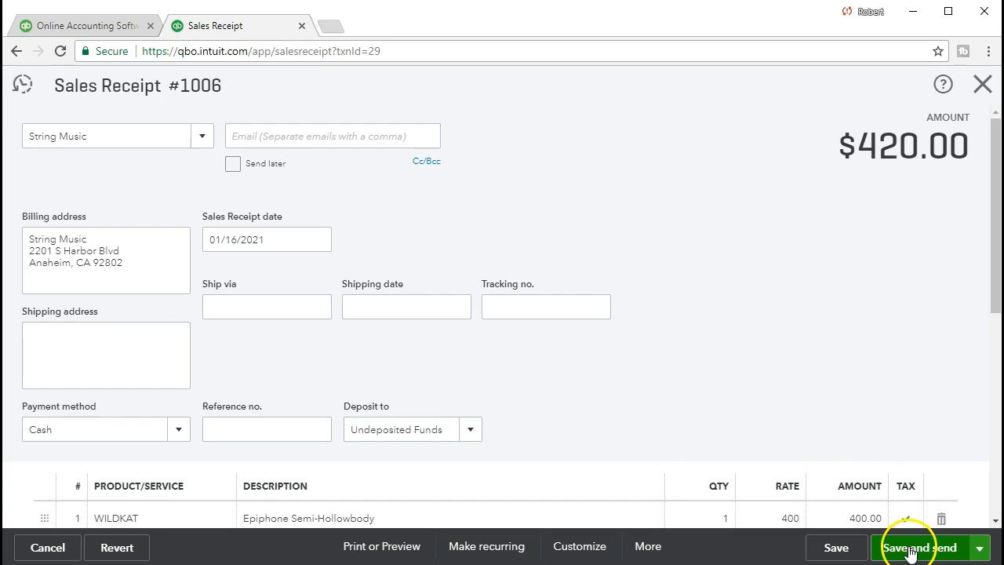
pyautogui.click(836, 547)
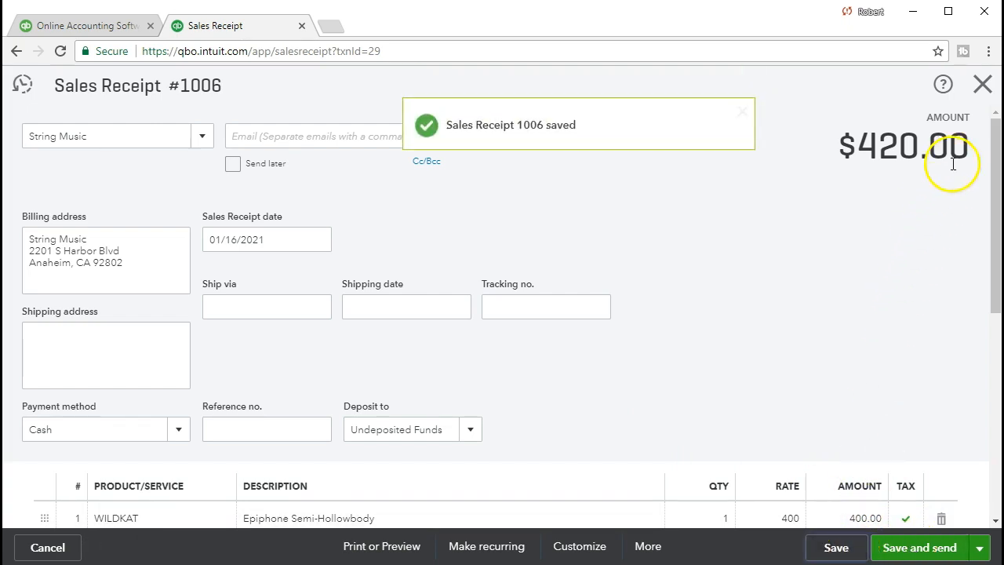
pyautogui.click(982, 90)
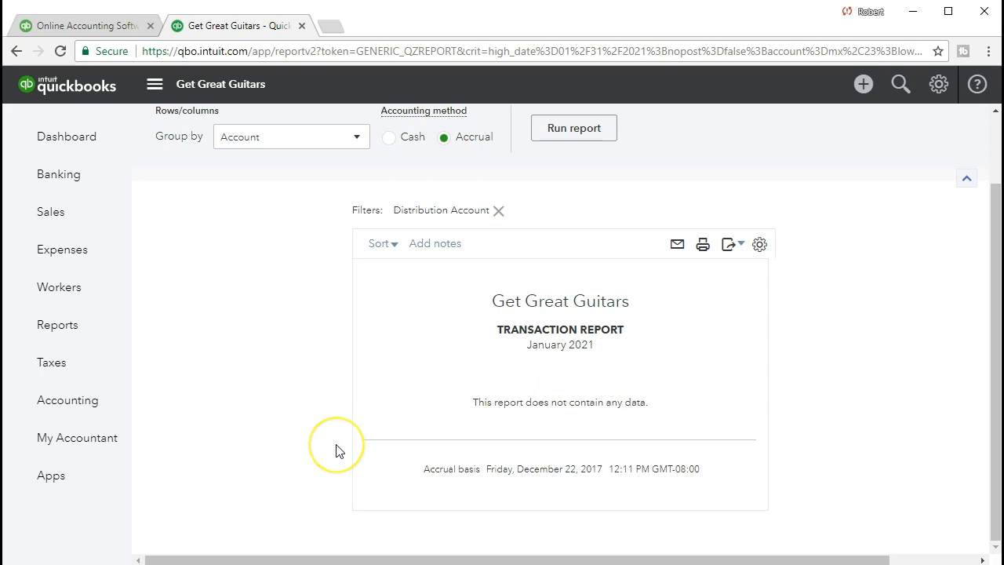
# Go back to the January 2021 Balance Sheet and check the Undeposited Funds balance under Other Current Assets
pyautogui.scroll(2, 338, 447)
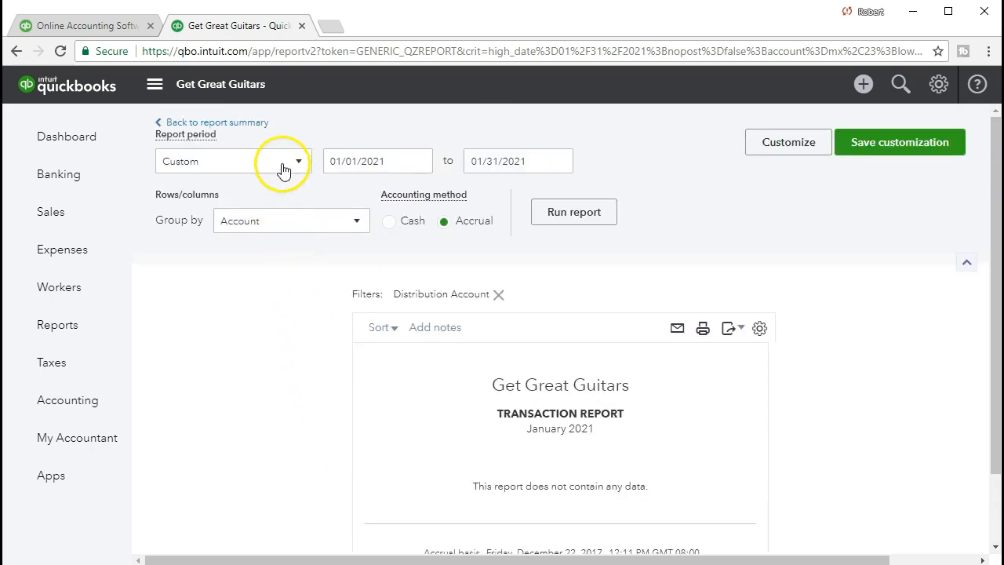
pyautogui.click(258, 129)
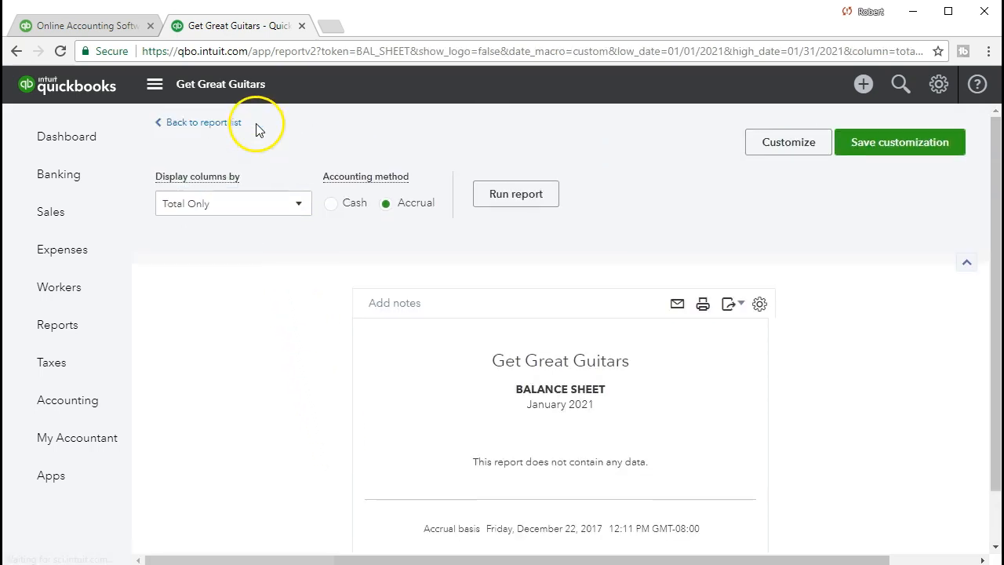
pyautogui.scroll(-5, 360, 298)
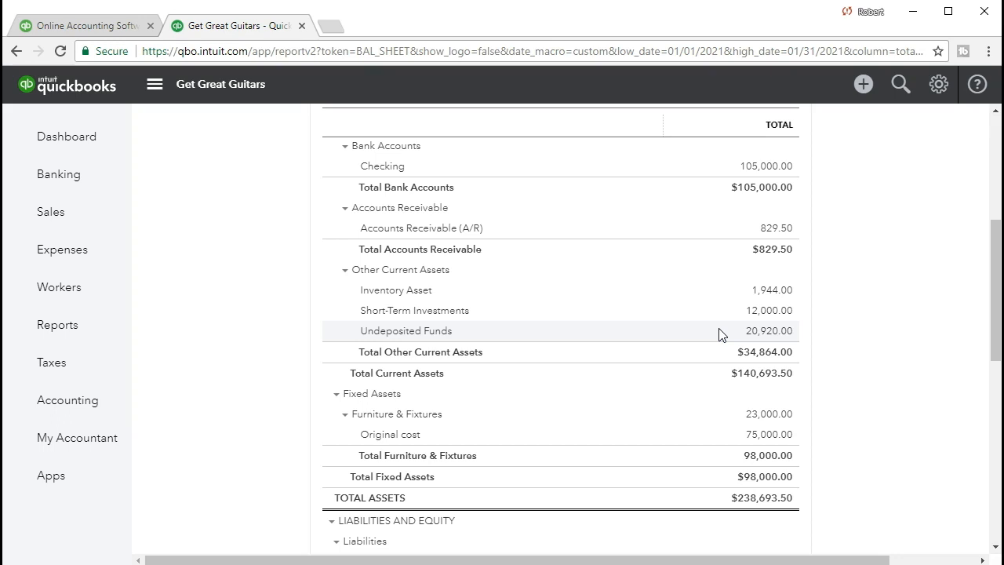
pyautogui.click(703, 342)
pyautogui.click(675, 342)
# Open a new Bank Deposit and review the list of payments available to include in it
pyautogui.click(864, 84)
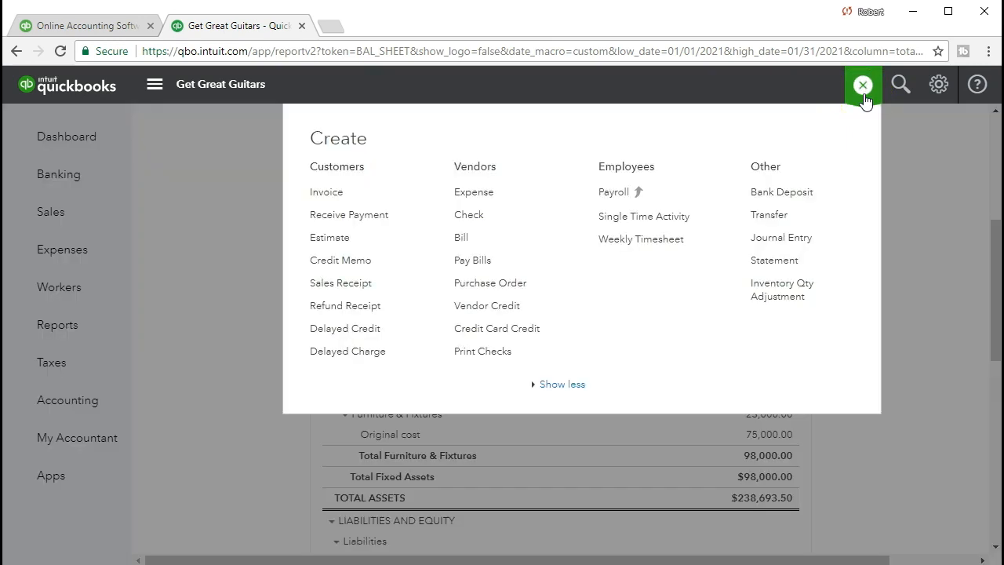
pyautogui.click(805, 198)
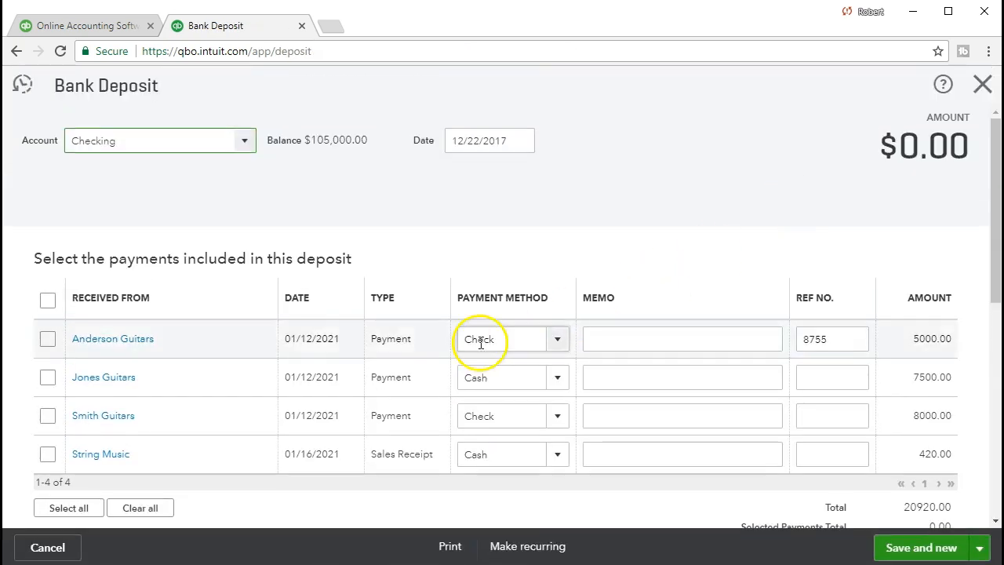
pyautogui.click(150, 377)
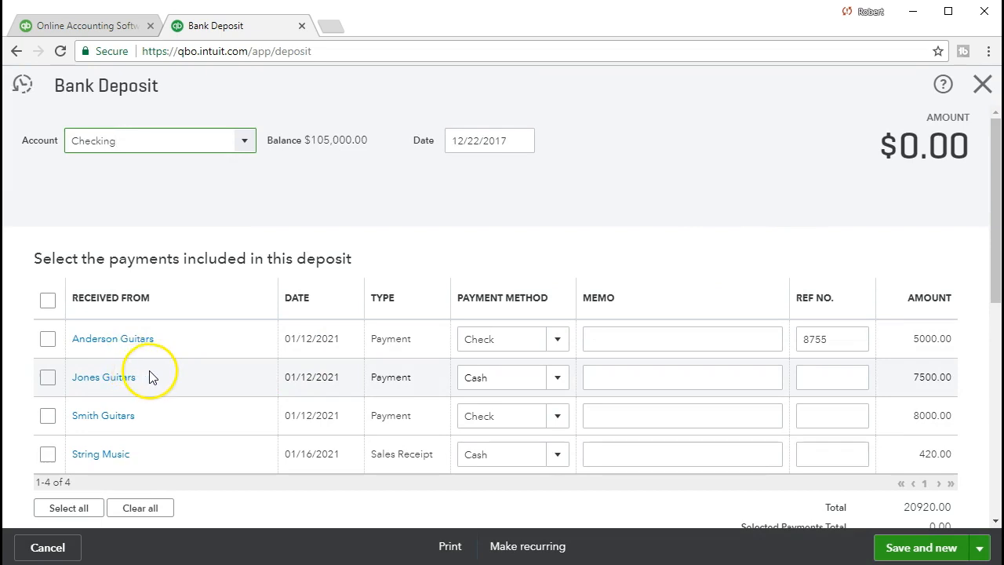
pyautogui.click(209, 256)
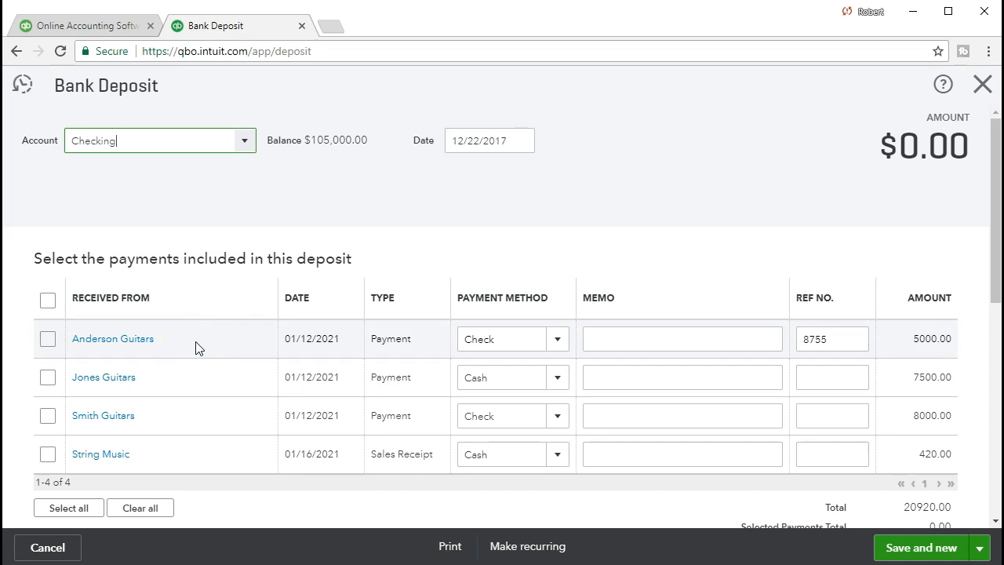
pyautogui.scroll(-1, 197, 348)
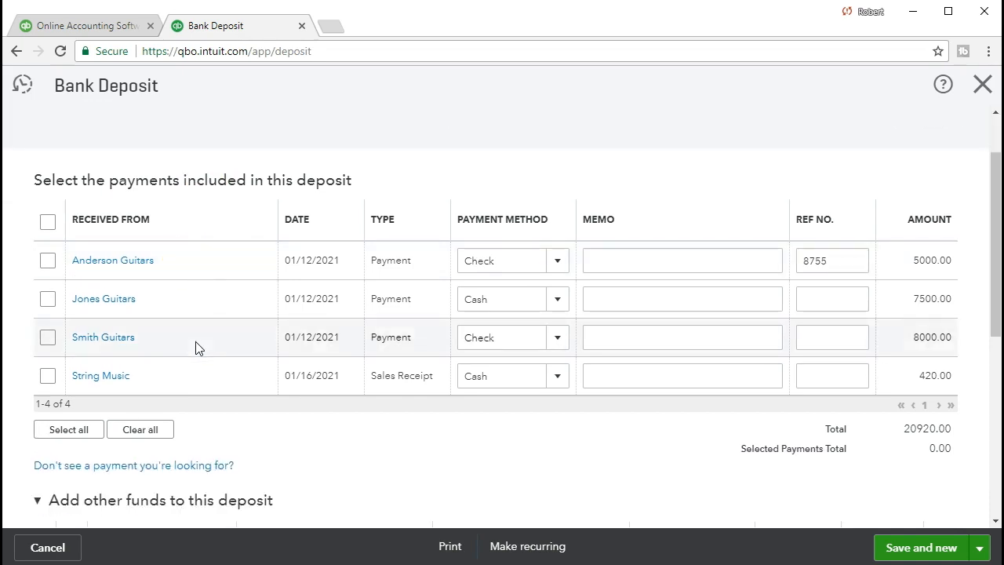